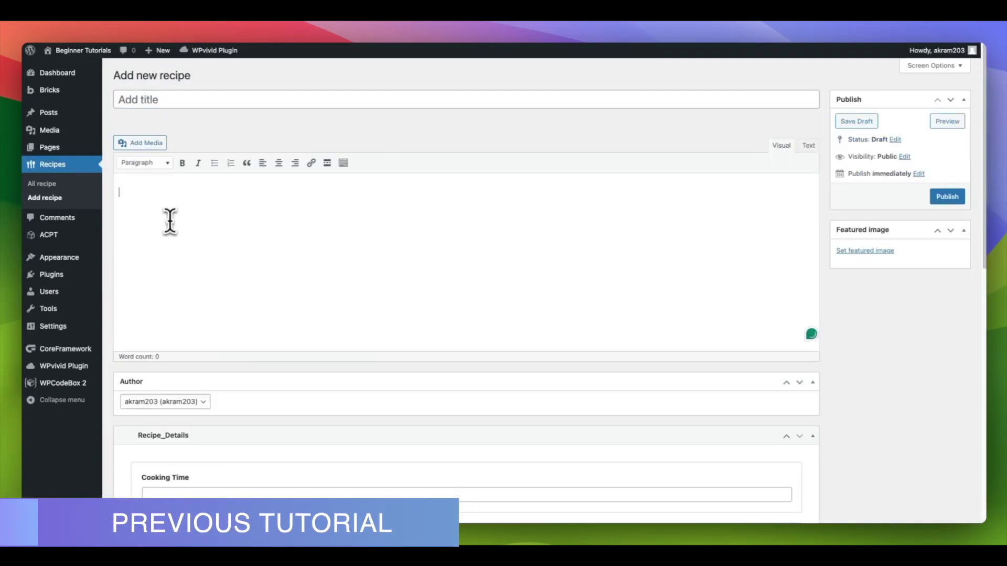
On the new recipe, add one empty row each for Ingredients, Instructions and Nutrition Information.
scroll(170, 222, "down", 6)
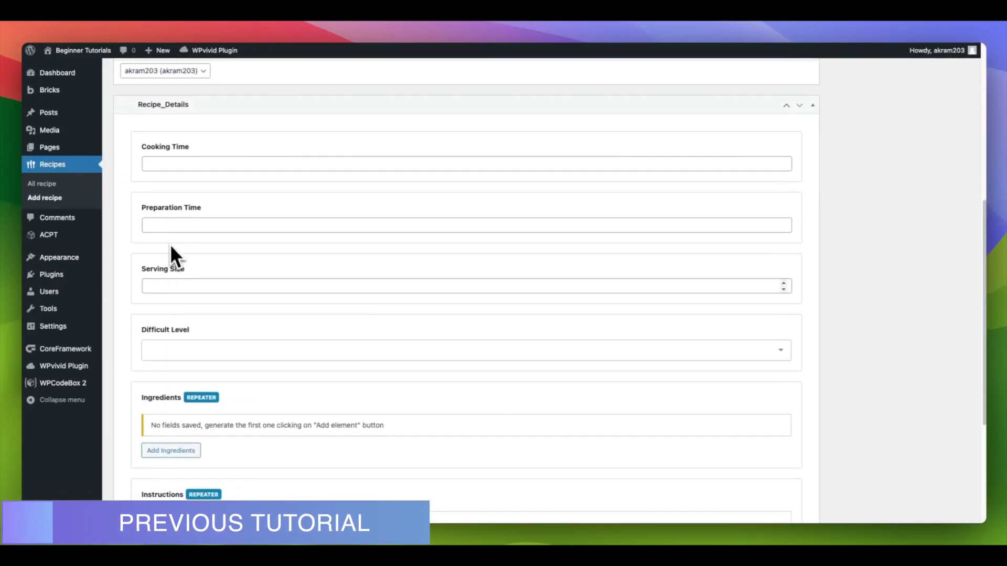
scroll(169, 244, "down", 3)
left_click(171, 225)
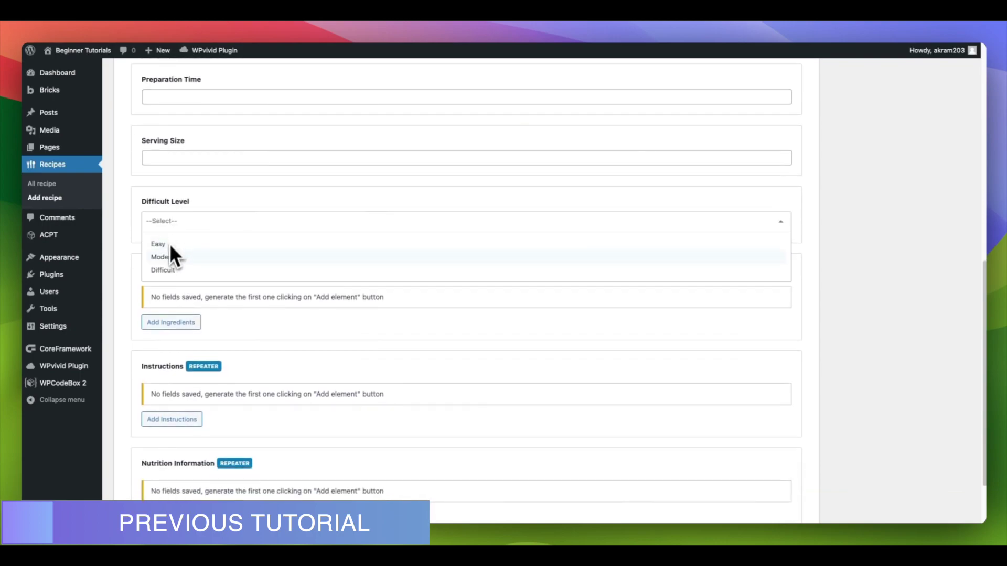
left_click(171, 322)
scroll(189, 320, "down", 2)
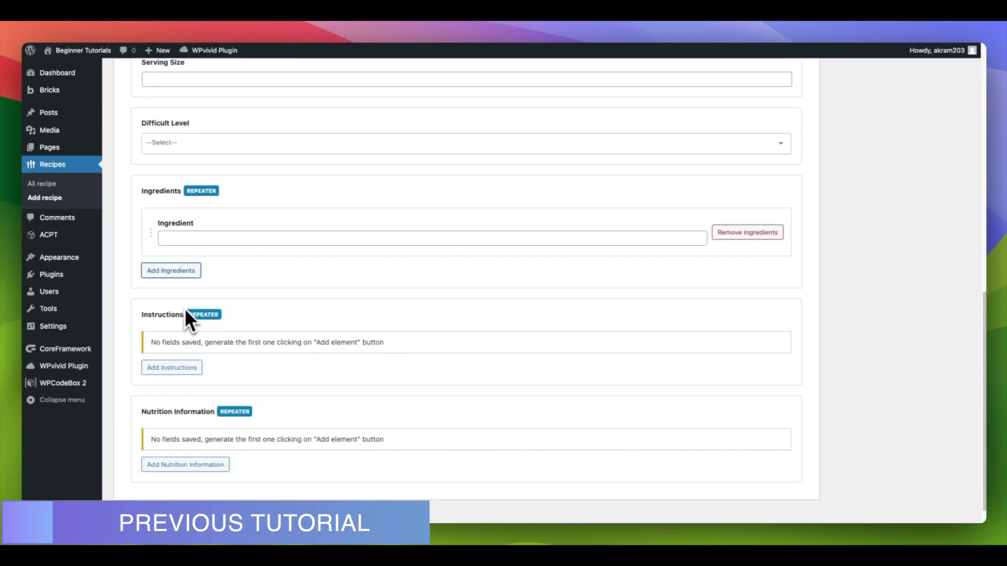
left_click(180, 342)
scroll(200, 340, "down", 1)
scroll(197, 314, "down", 2)
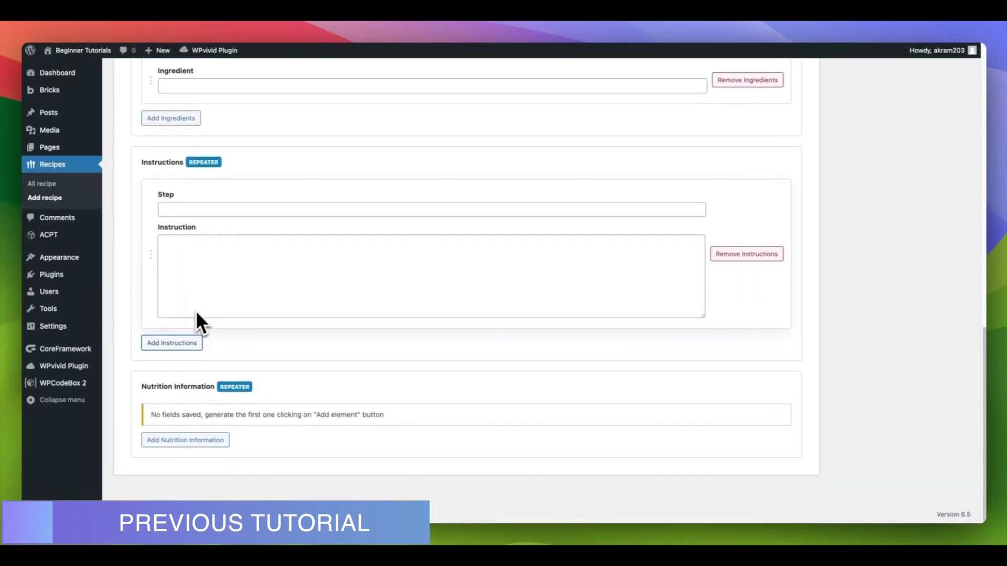
left_click(191, 437)
scroll(210, 420, "down", 1)
scroll(212, 412, "down", 1)
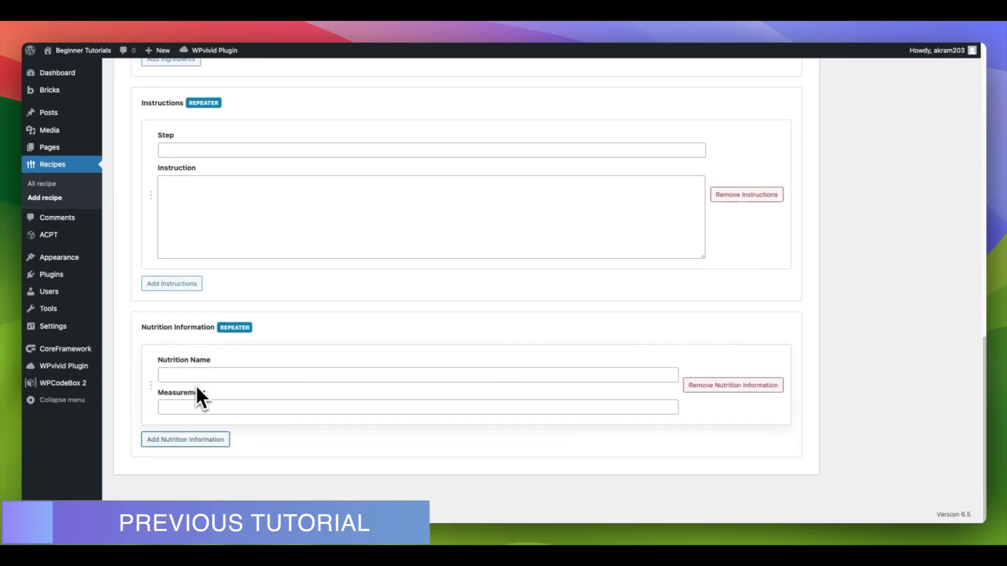
scroll(196, 388, "up", 15)
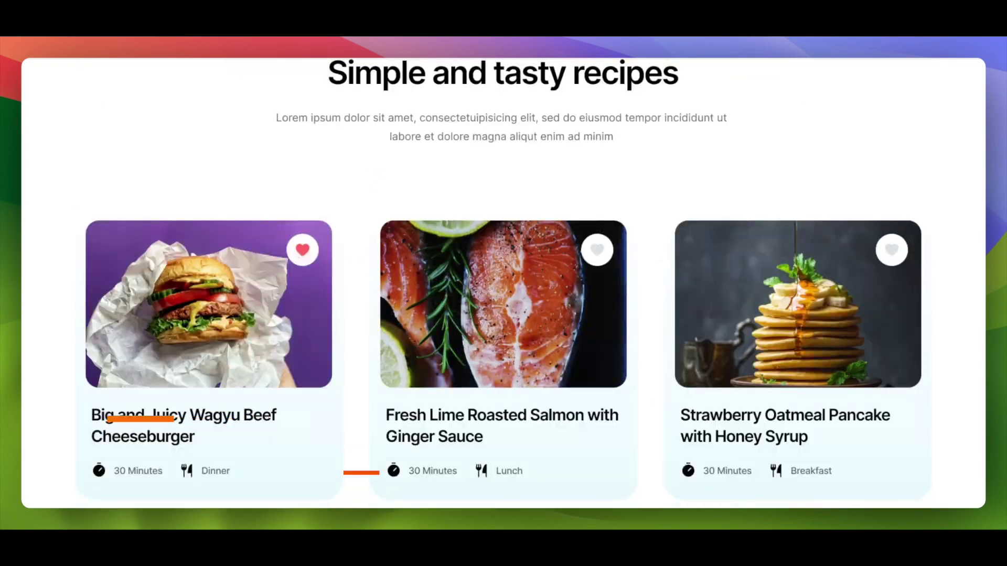
scroll(293, 277, "down", 1)
scroll(294, 278, "down", 2)
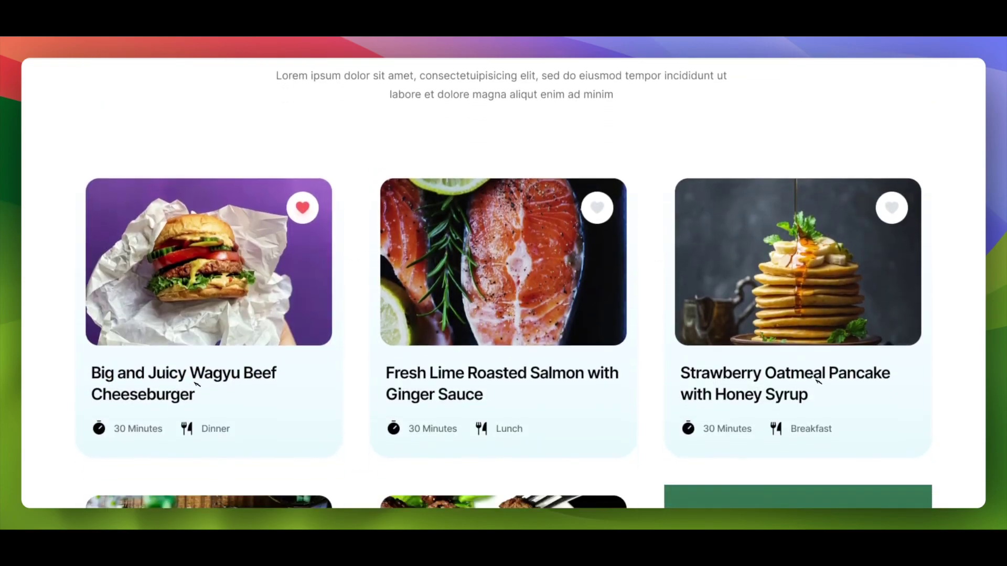
scroll(294, 278, "down", 3)
scroll(294, 278, "down", 6)
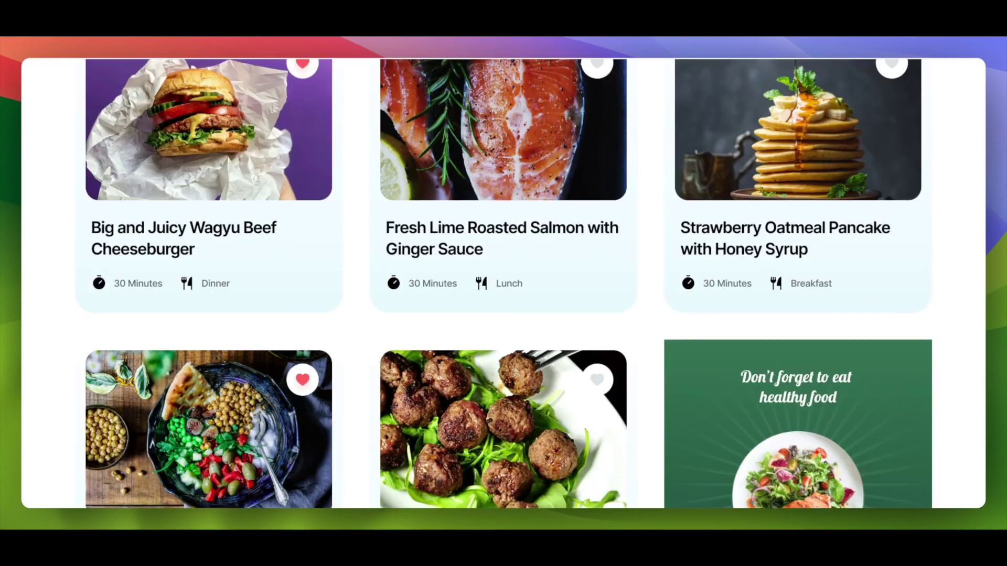
scroll(503, 284, "down", 1)
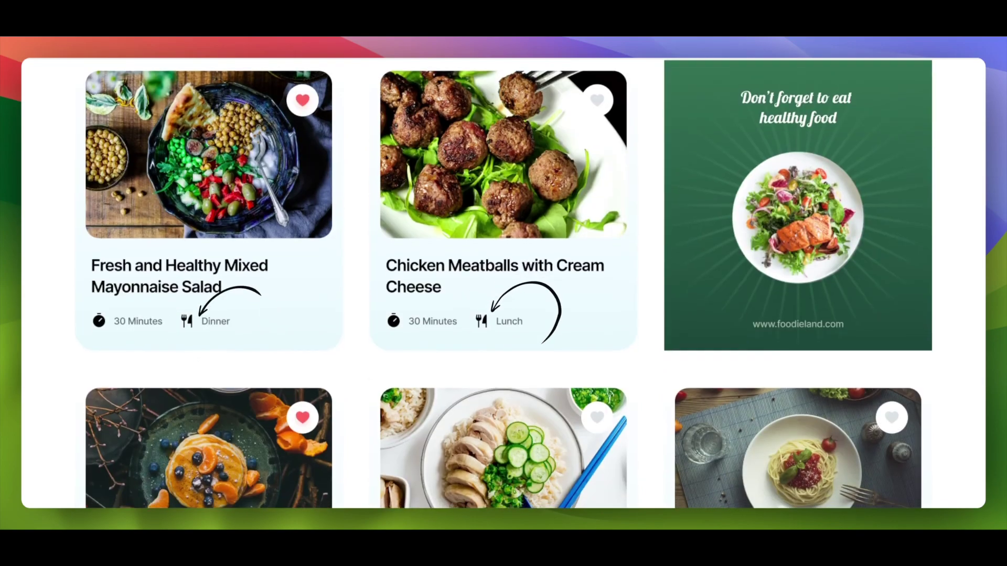
scroll(503, 283, "down", 3)
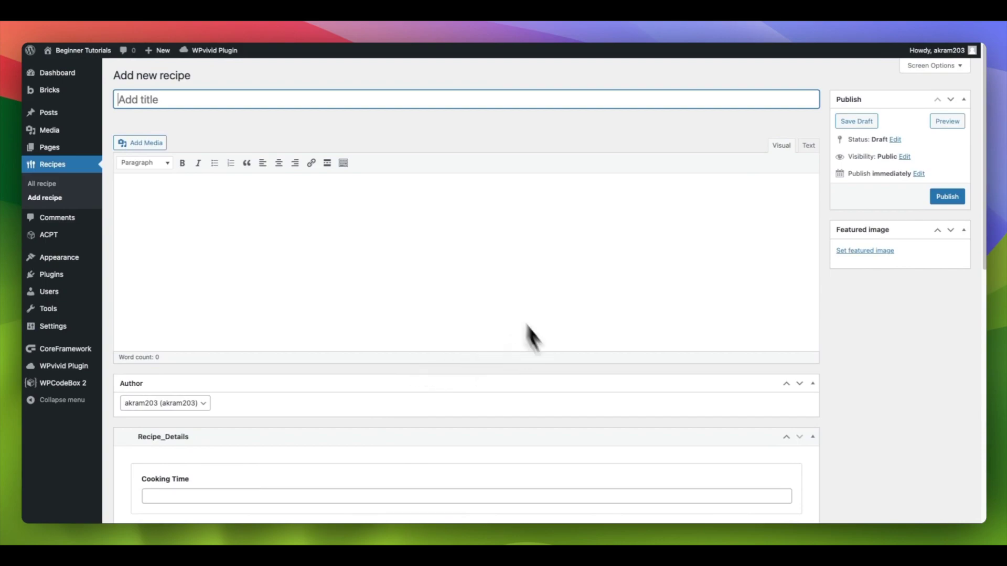
Go to ACPT > Taxonomies from the admin sidebar.
mouse_move(78, 238)
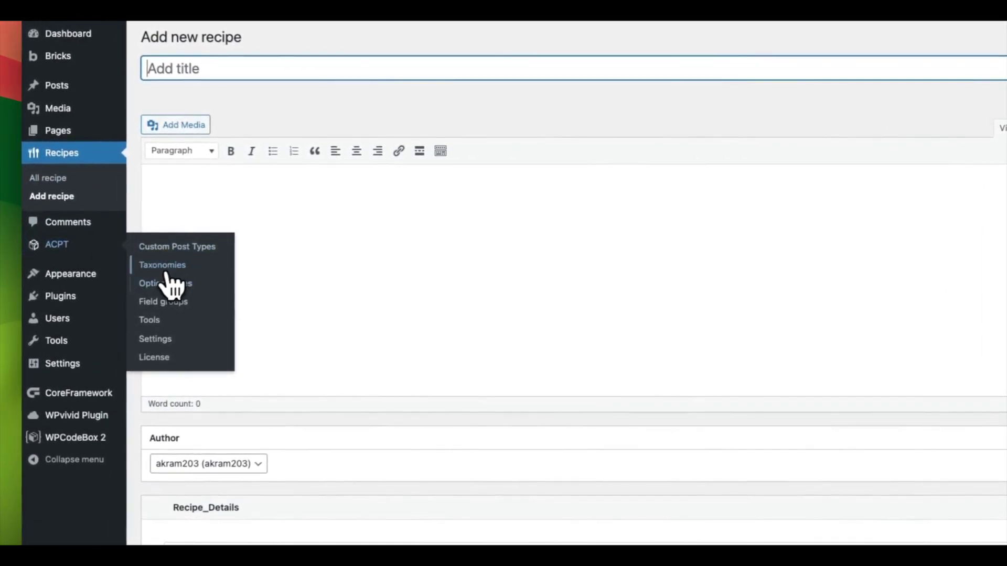
left_click(163, 266)
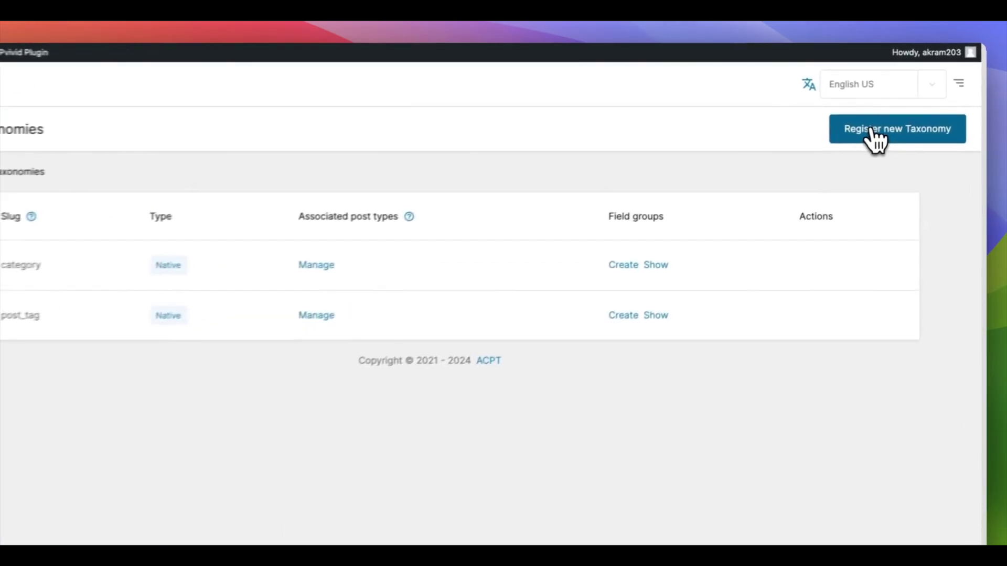
Register a new taxonomy with slug meal-types, singular label meal type, and its plural label.
left_click(873, 135)
left_click(355, 258)
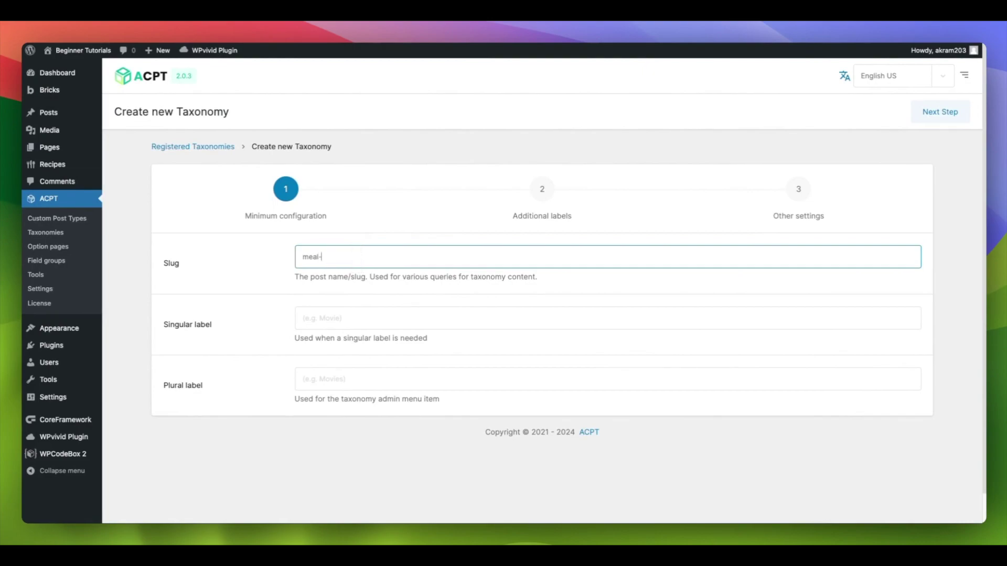
left_click(316, 315)
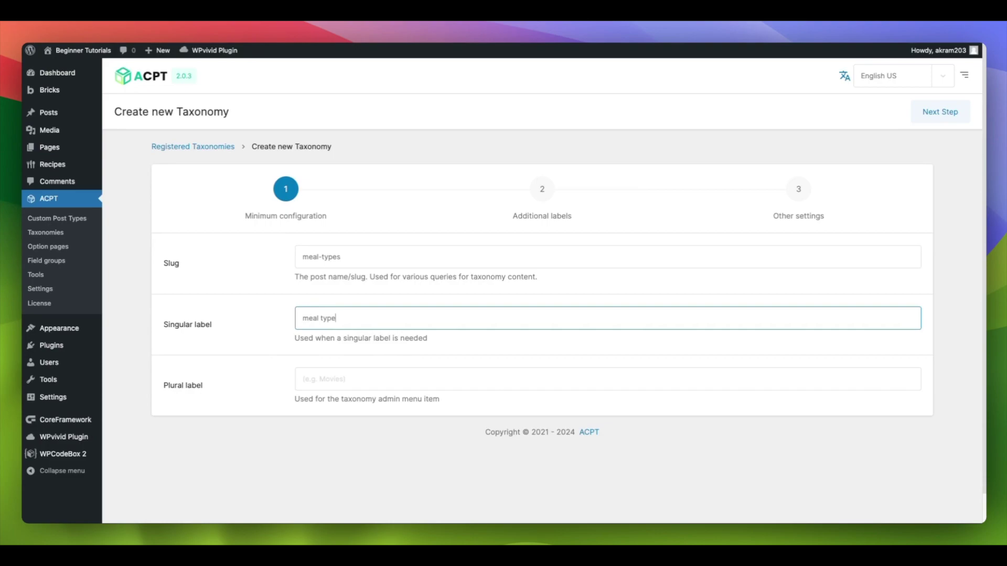
left_click(305, 384)
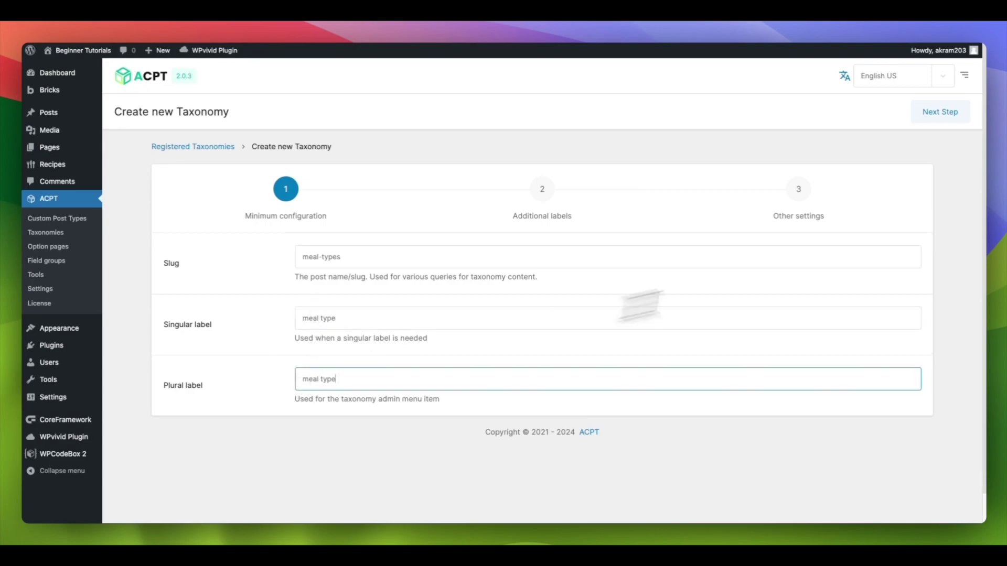
left_click(940, 112)
Change the taxonomy's menu name to Meal Types.
scroll(404, 258, "down", 1)
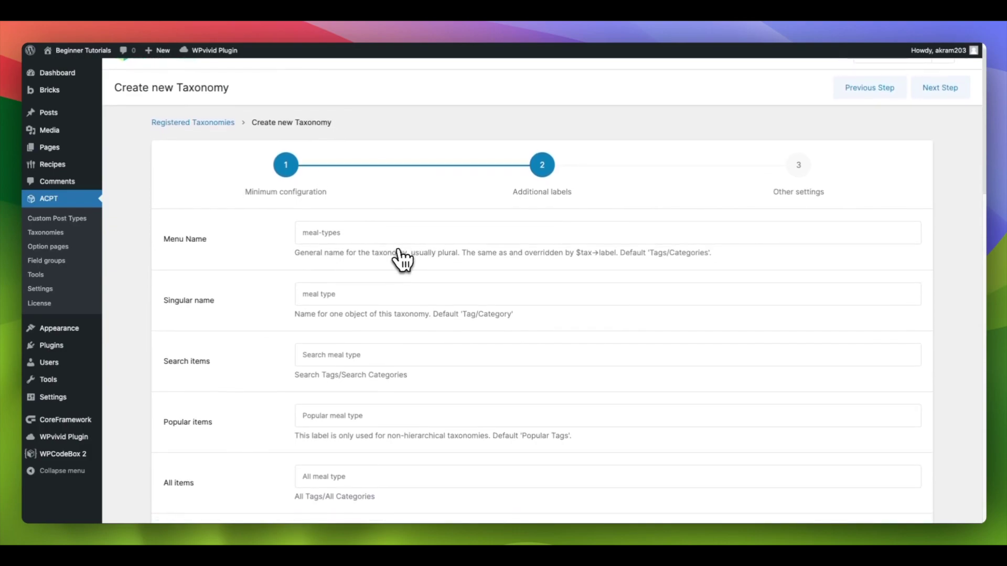
scroll(401, 258, "down", 1)
left_click_drag(342, 222, 307, 221)
type("Meal Types")
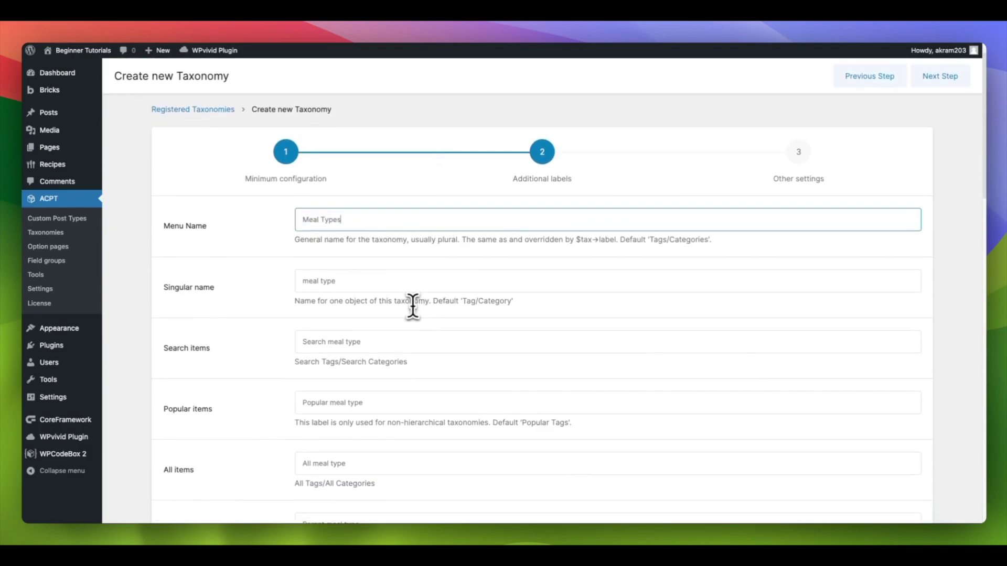
scroll(411, 307, "down", 2)
scroll(413, 307, "up", 3)
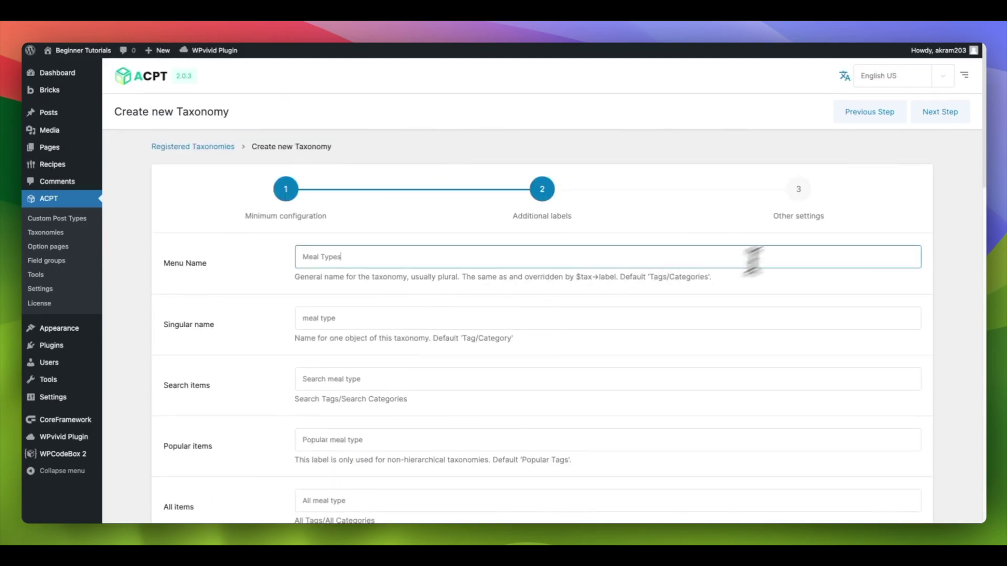
left_click(936, 116)
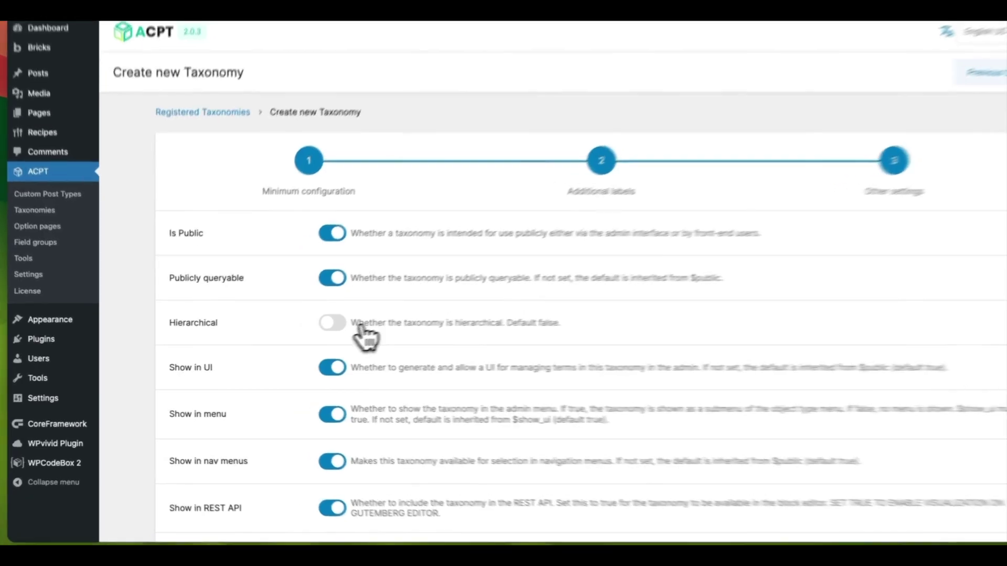
Switch on Hierarchical and Show admin column for the meal-types taxonomy.
left_click(338, 324)
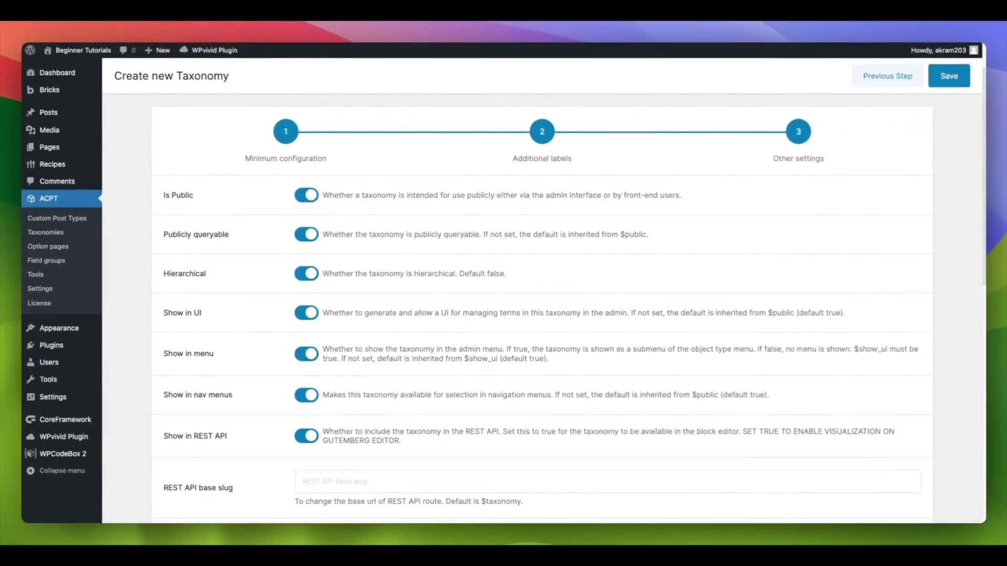
scroll(561, 313, "down", 7)
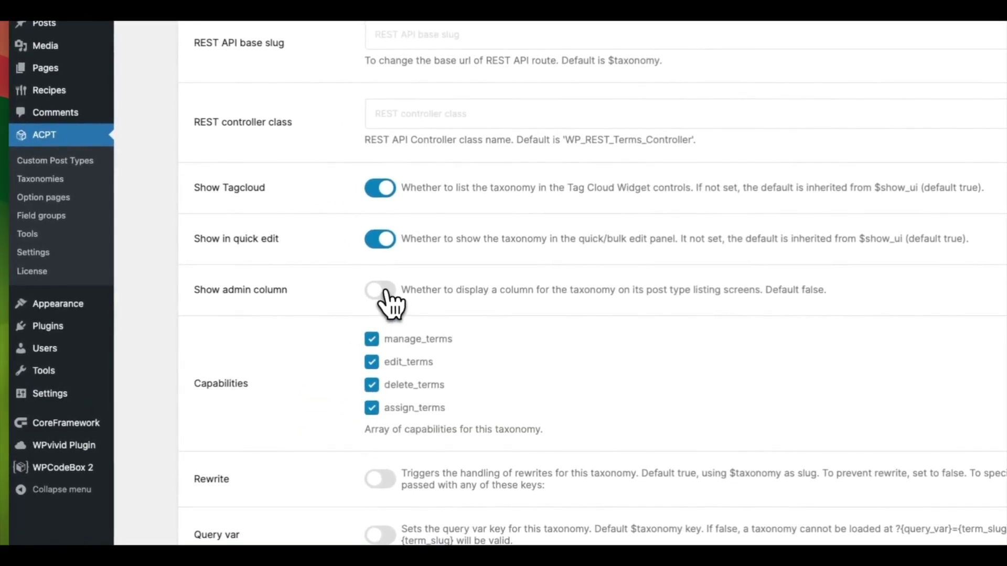
left_click(381, 295)
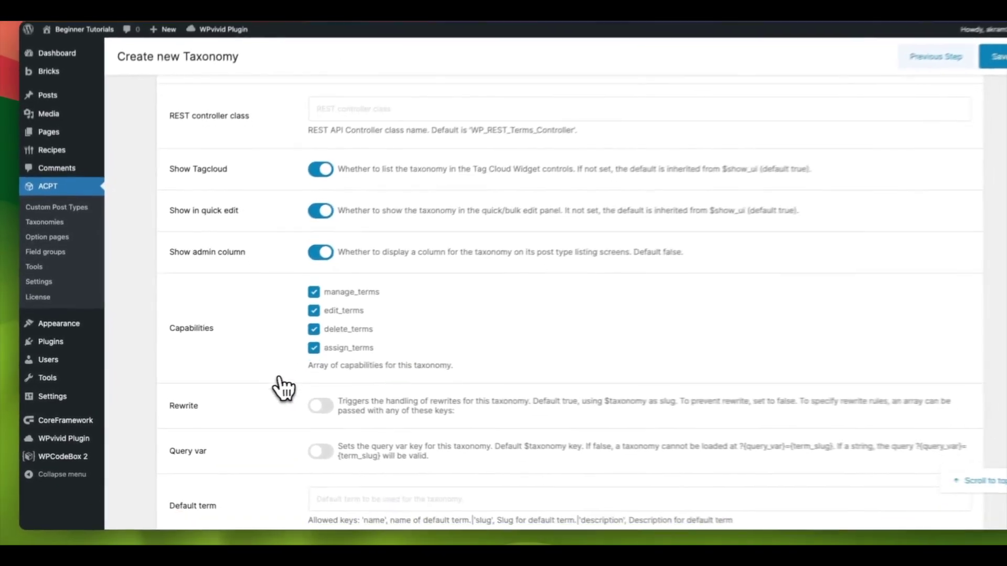
scroll(331, 483, "down", 4)
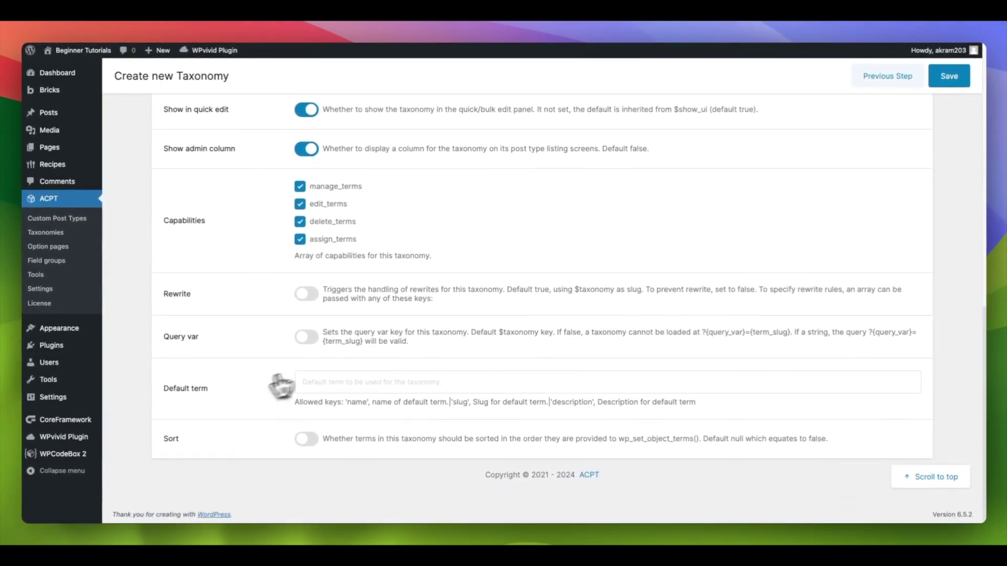
scroll(636, 299, "up", 10)
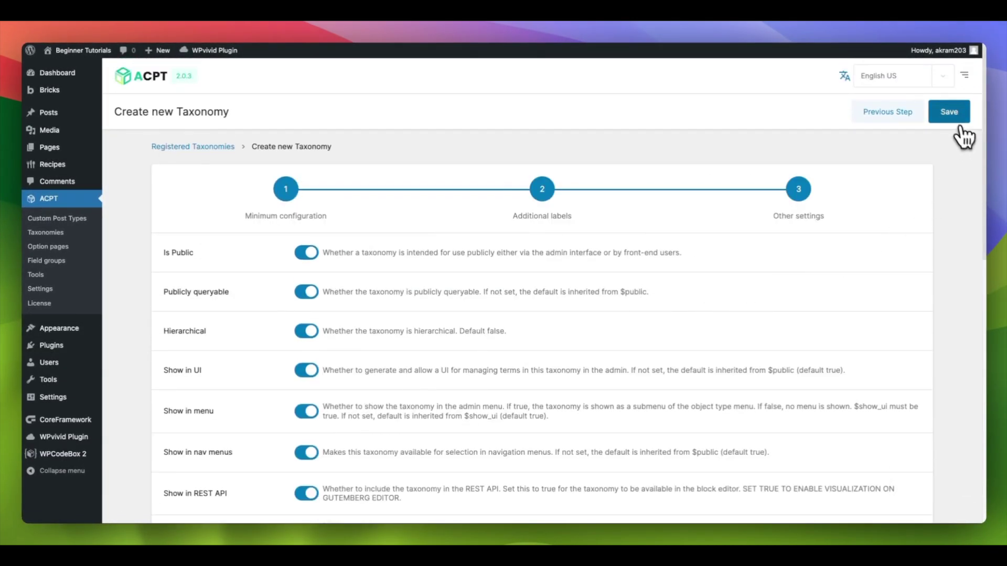
Save the meal-types taxonomy and associate it with the recipes post type.
left_click(950, 120)
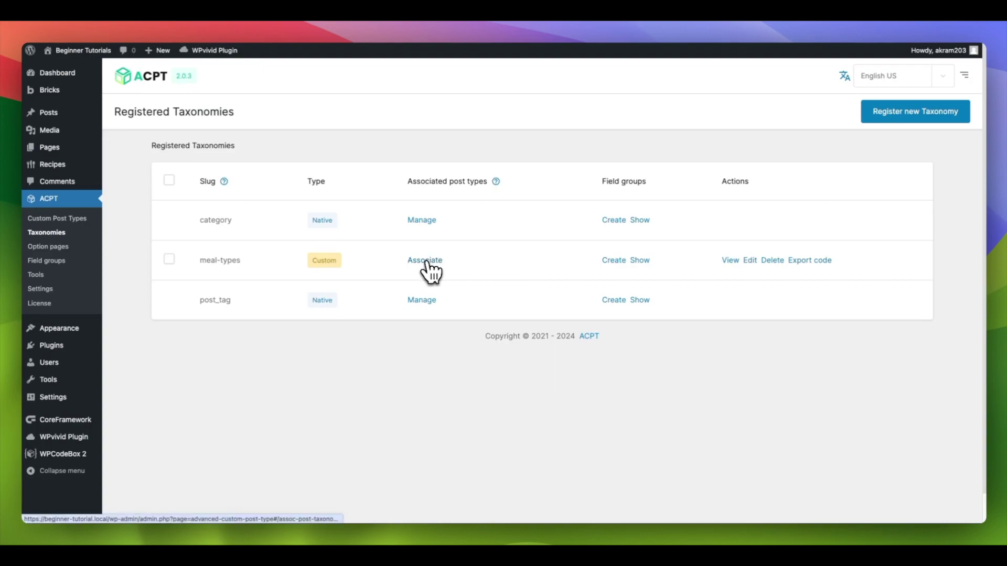
left_click(426, 262)
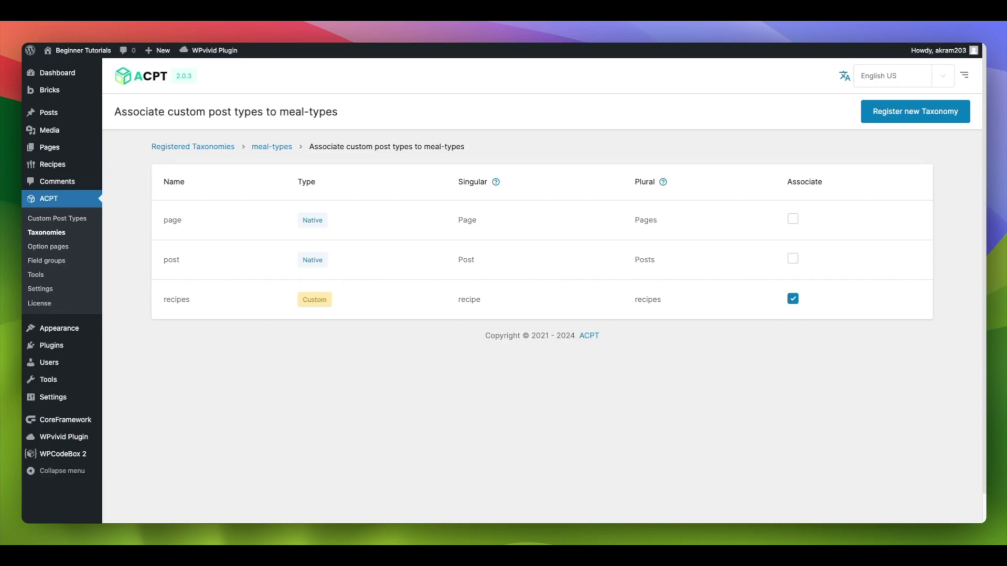
Reload the admin and open Recipes > Meal Types, checking the term's Name and Description fields.
key("super+r")
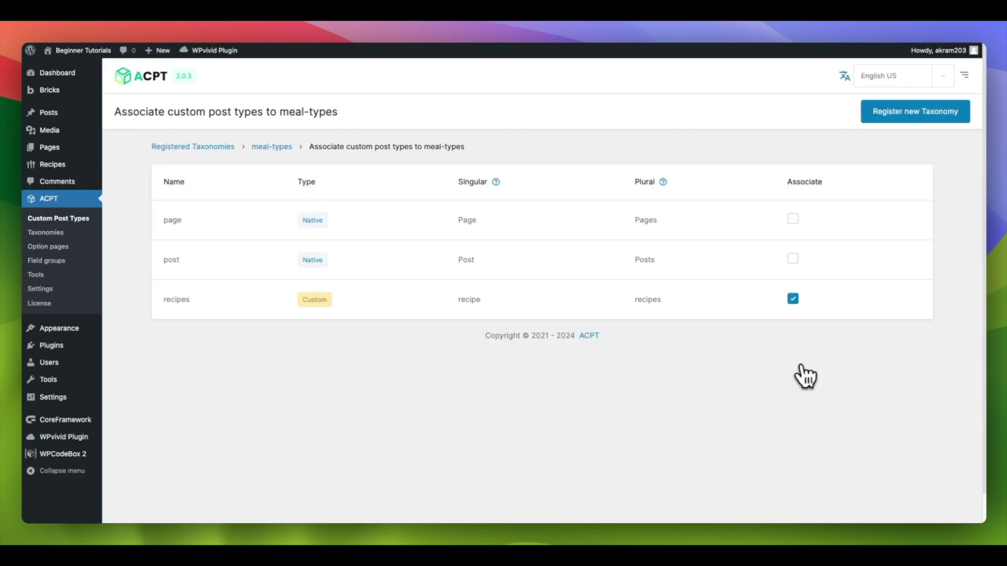
mouse_move(56, 165)
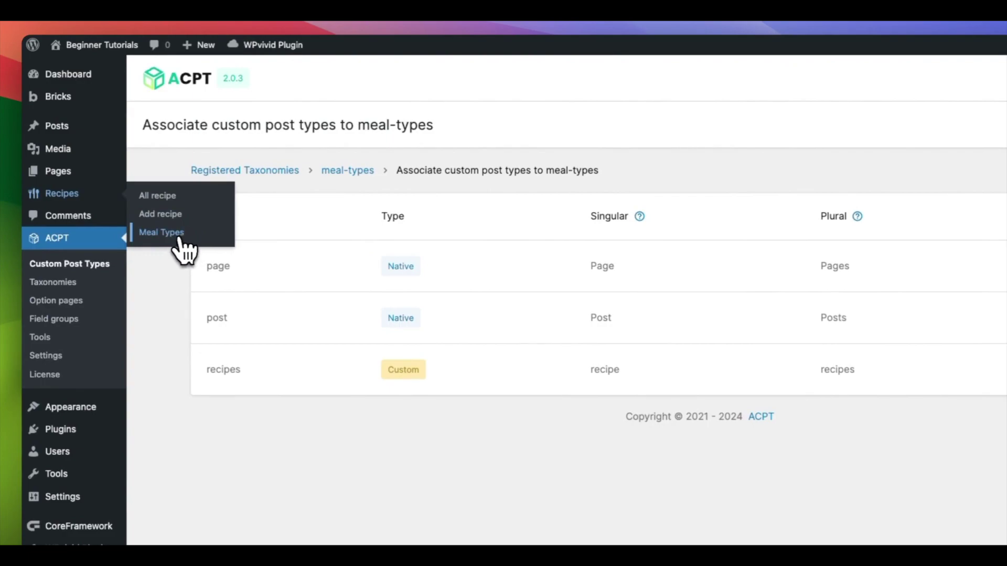
left_click(178, 239)
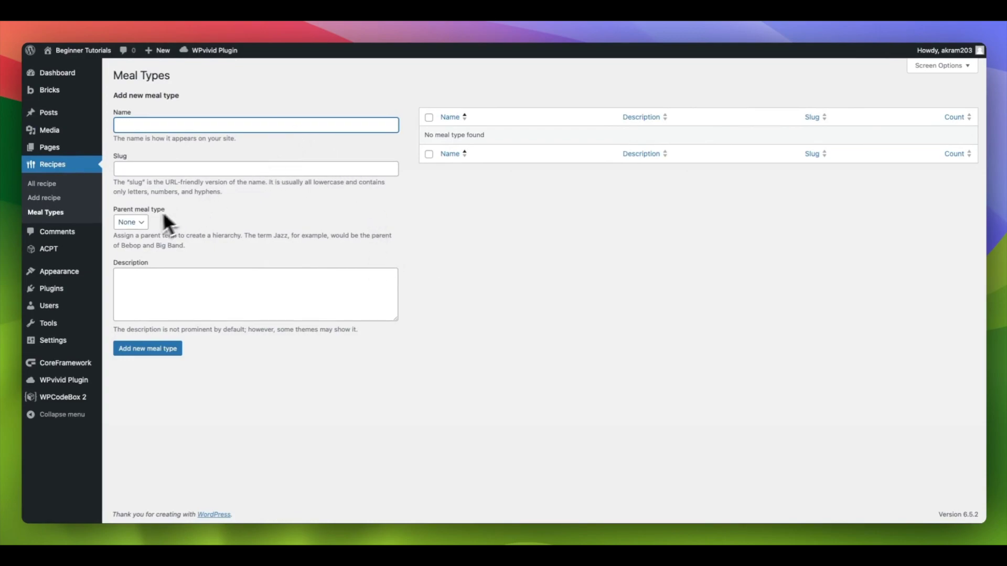
left_click(213, 288)
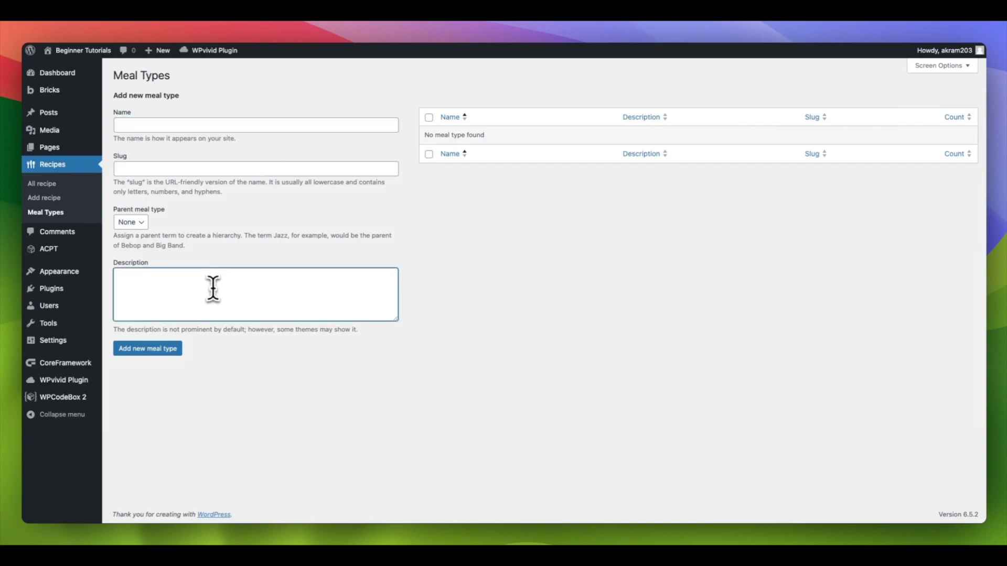
key("shift+Tab")
key("shift+Tab")
key("shift+Tab")
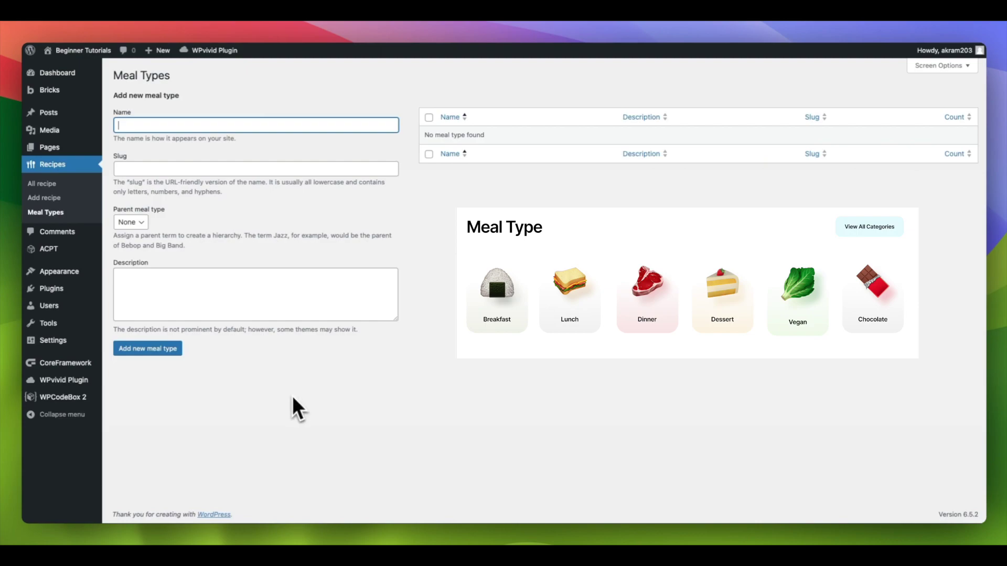
mouse_move(45, 263)
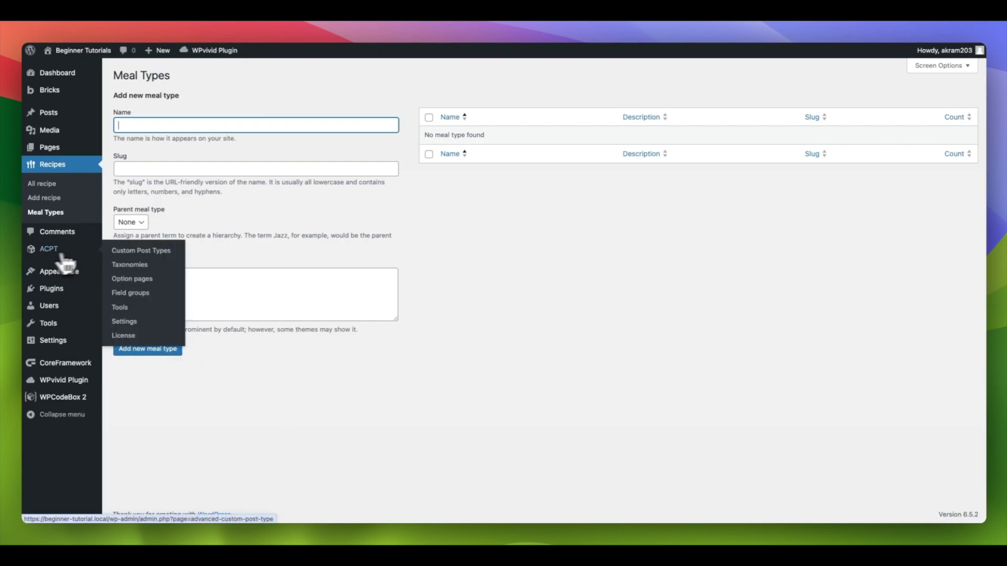
Create a new ACPT field group labelled 'meal type custom fields'.
left_click(130, 293)
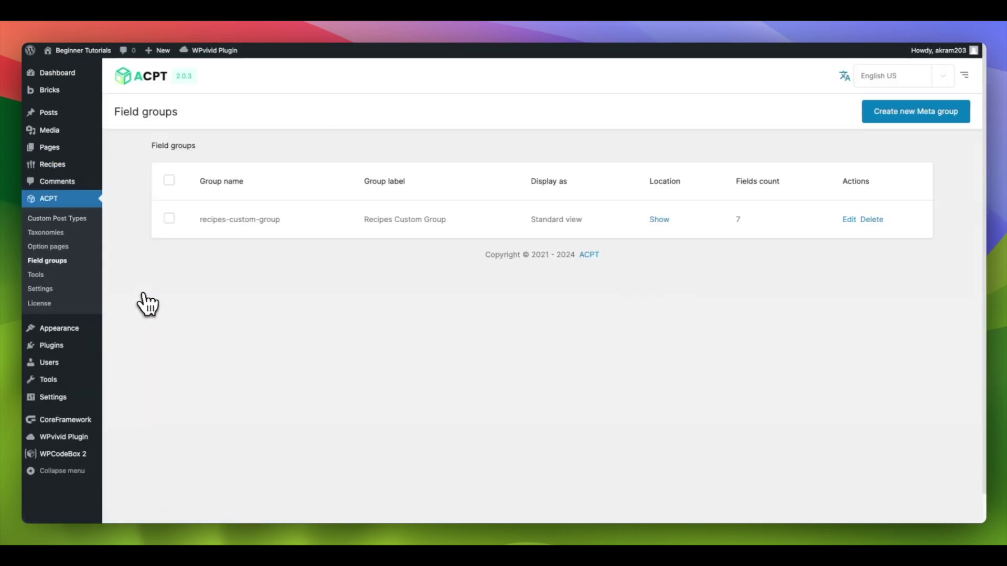
left_click(894, 122)
left_click(326, 232)
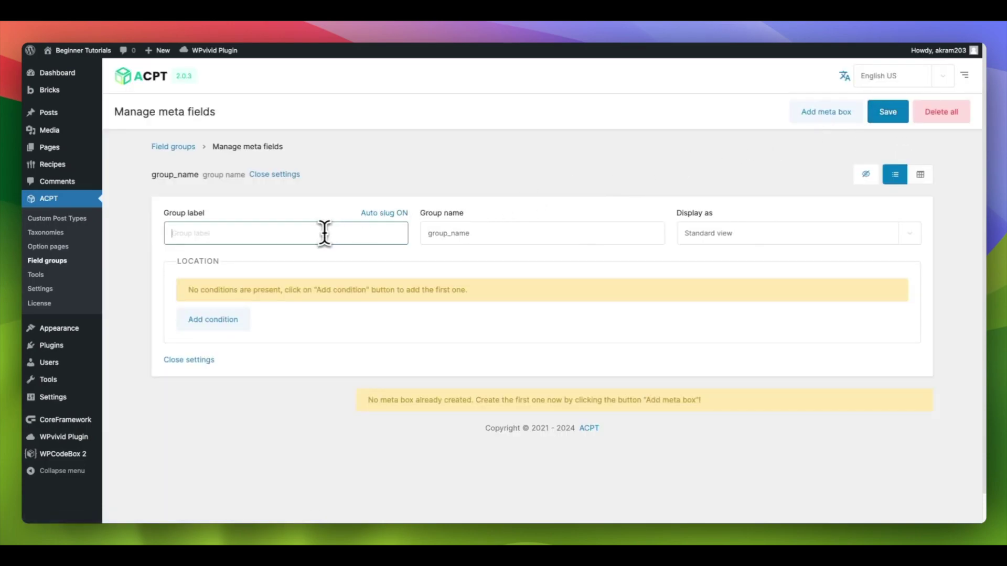
type("meal type")
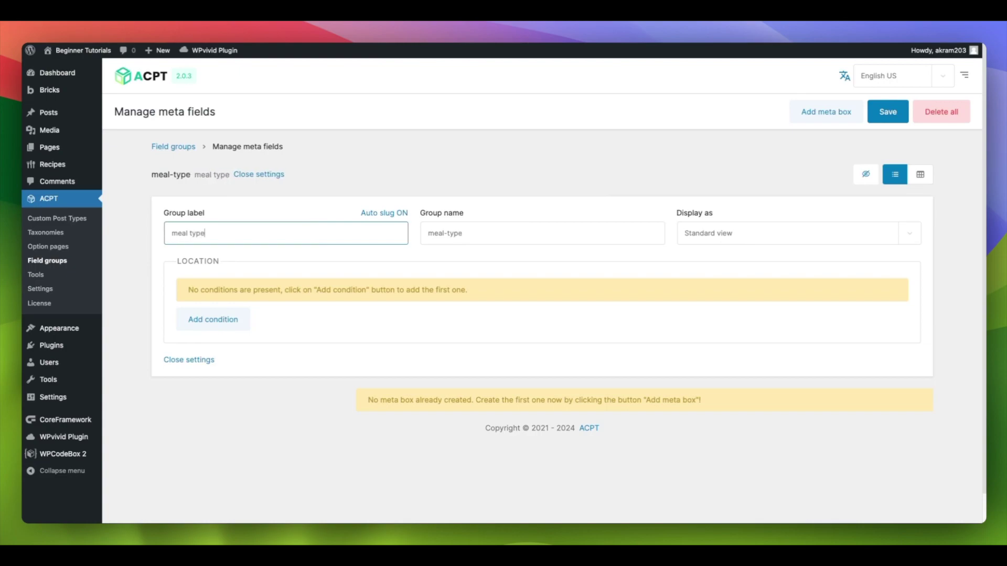
type(" custom")
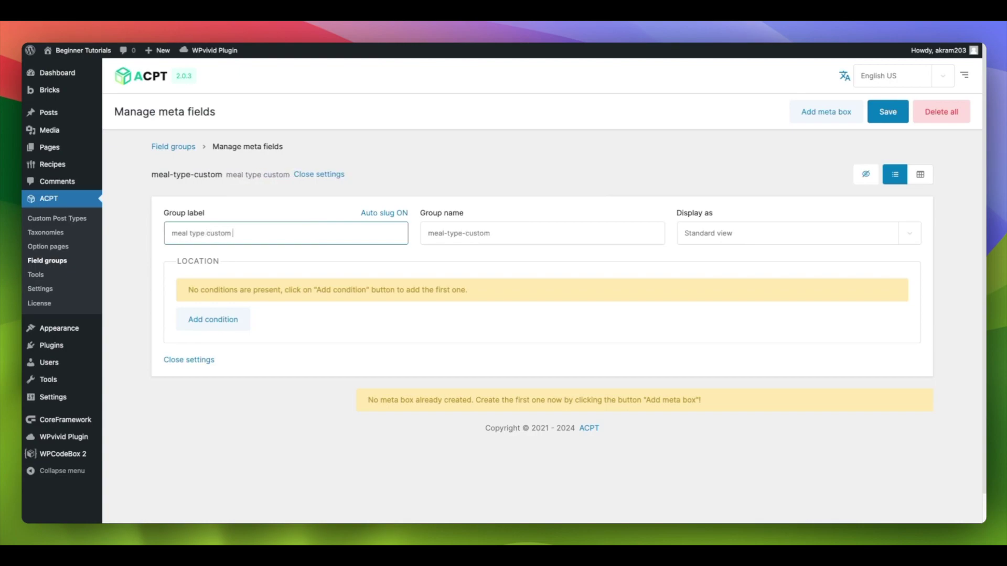
type("ds")
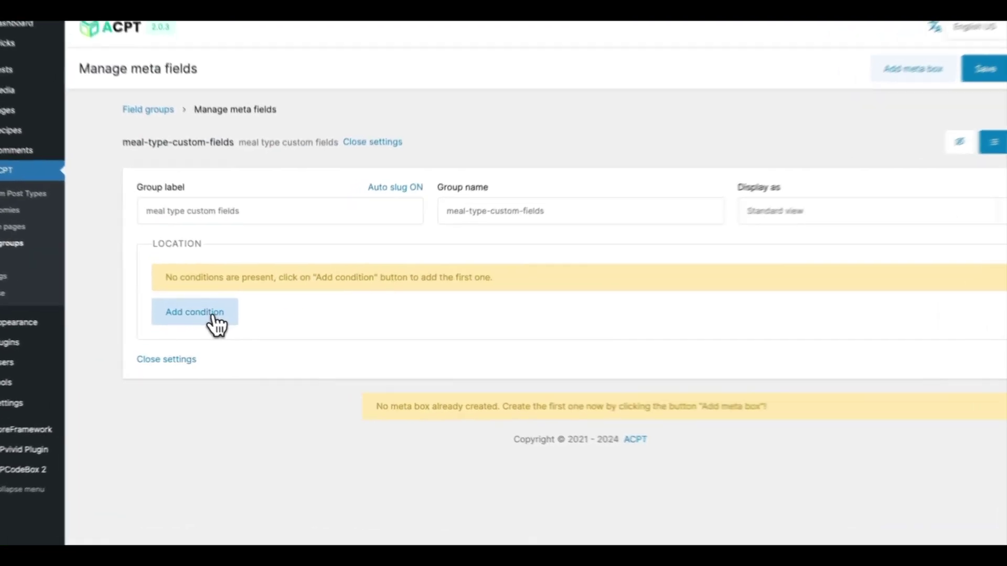
Add a location condition of Taxonomy is equal to.
left_click(225, 321)
left_click(373, 272)
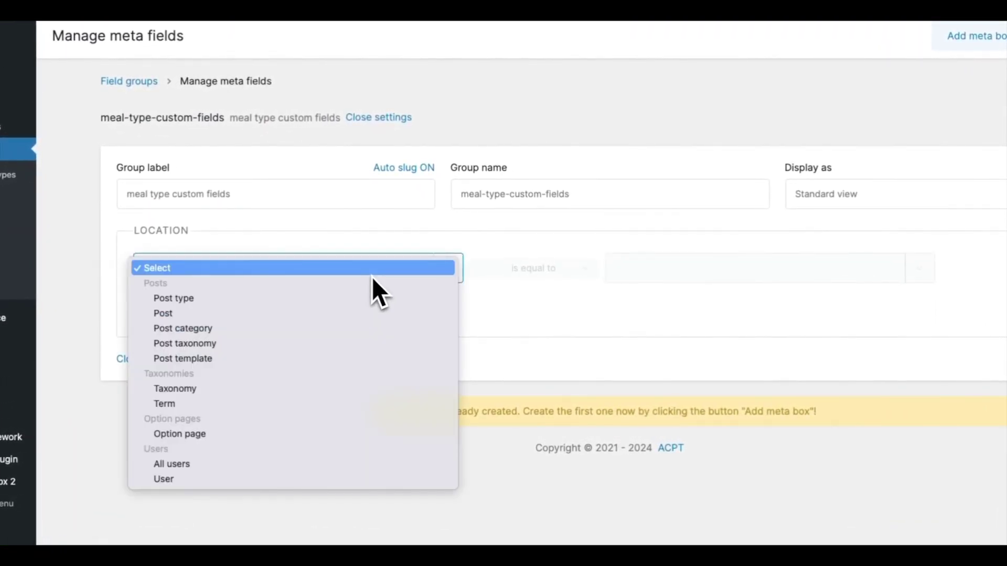
left_click(242, 388)
left_click(536, 277)
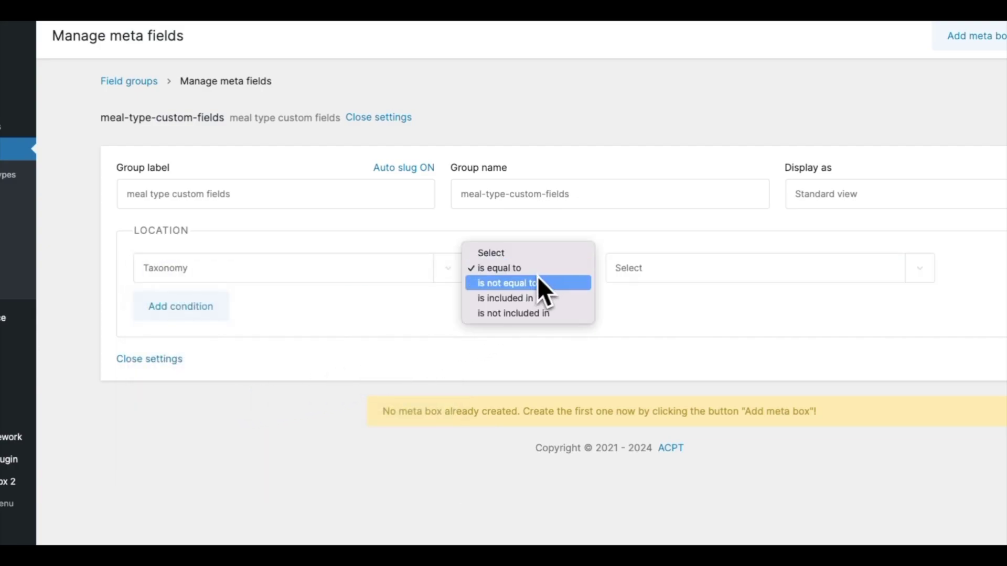
left_click(525, 269)
left_click(644, 267)
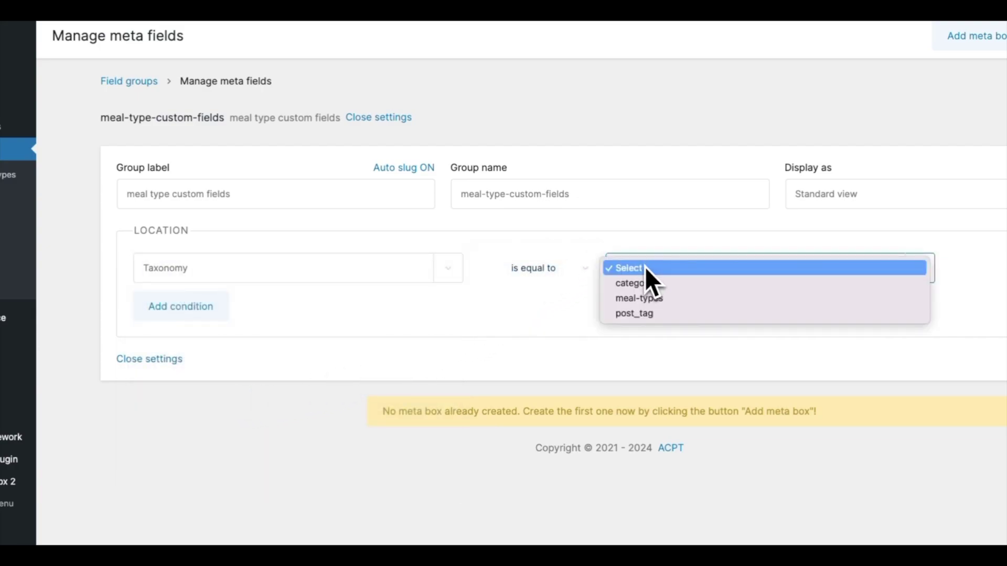
Target meal-types and add a meta box named meal-type-taxonomy-custom-fields.
left_click(674, 300)
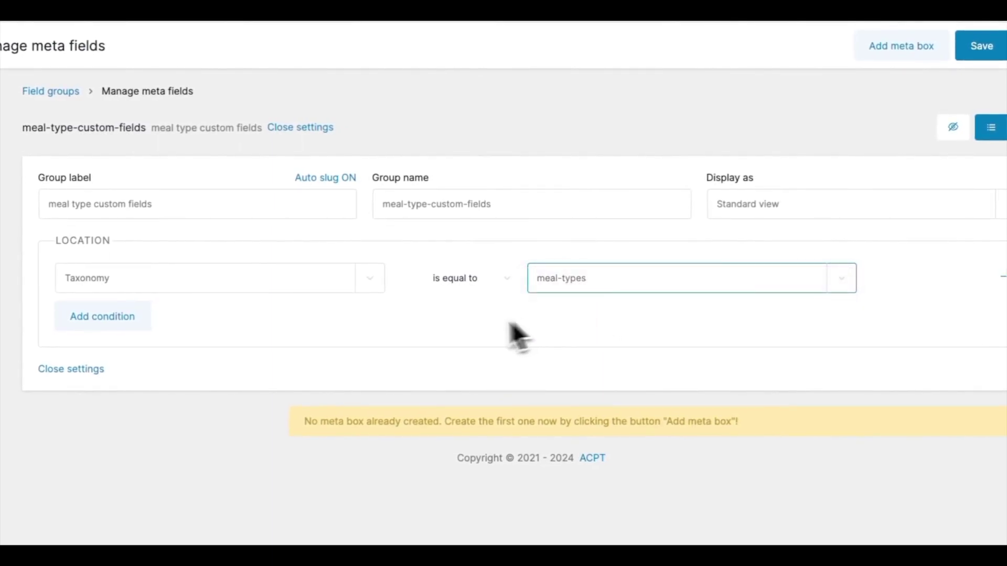
left_click(901, 45)
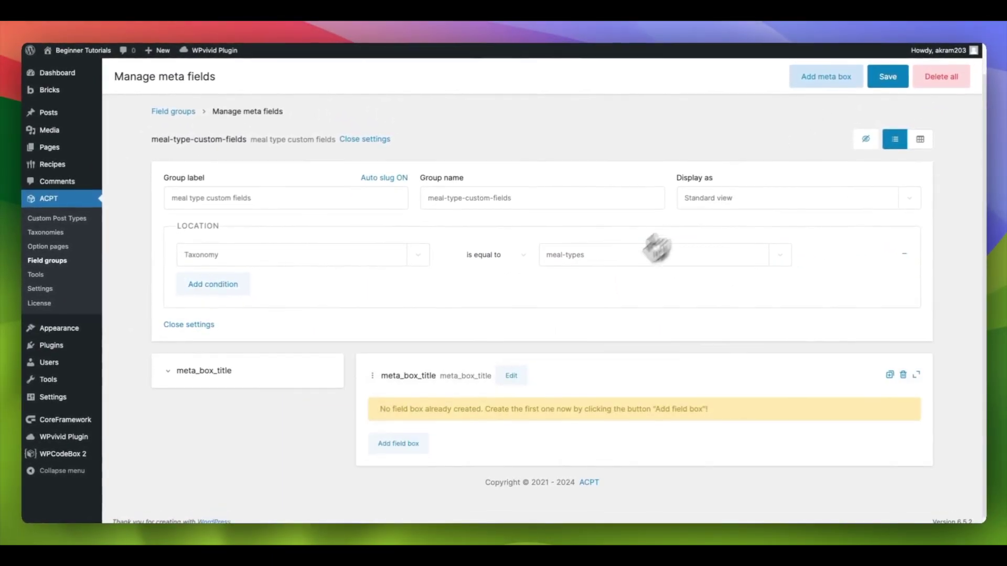
scroll(512, 367, "down", 1)
left_click(512, 368)
left_click(436, 369)
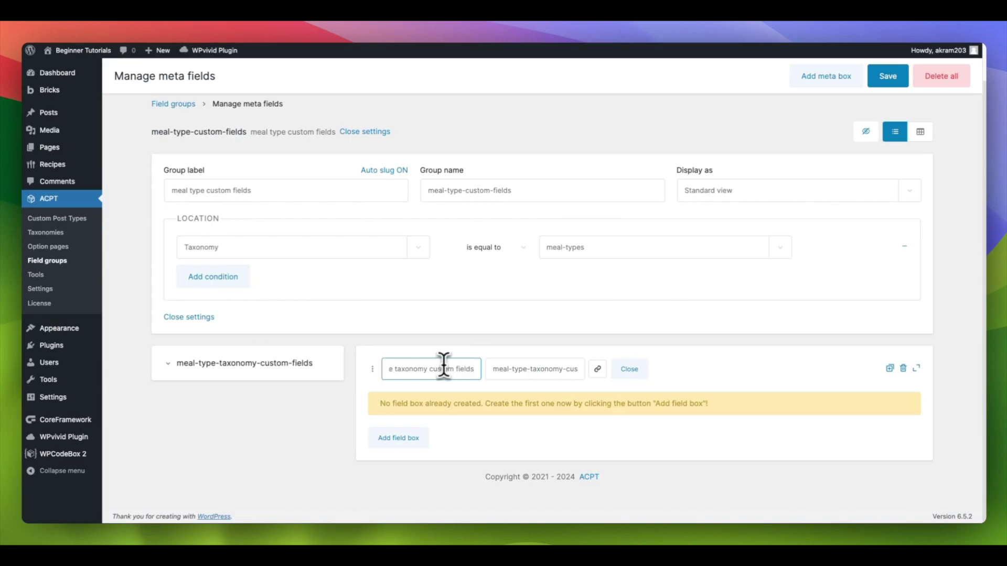
left_click(630, 368)
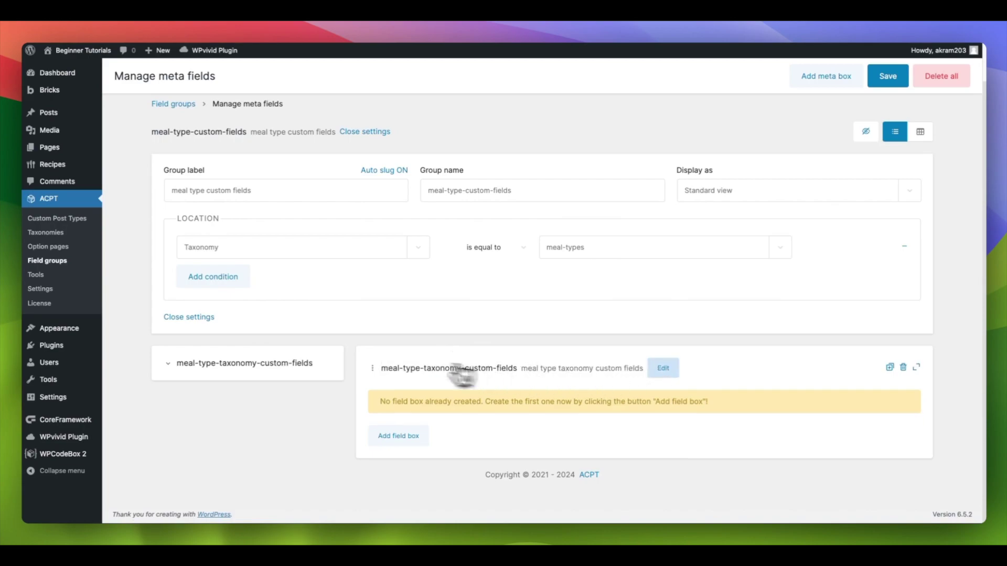
Add an Image field labelled 'meal type image' to the meta box.
left_click(378, 441)
scroll(490, 345, "down", 4)
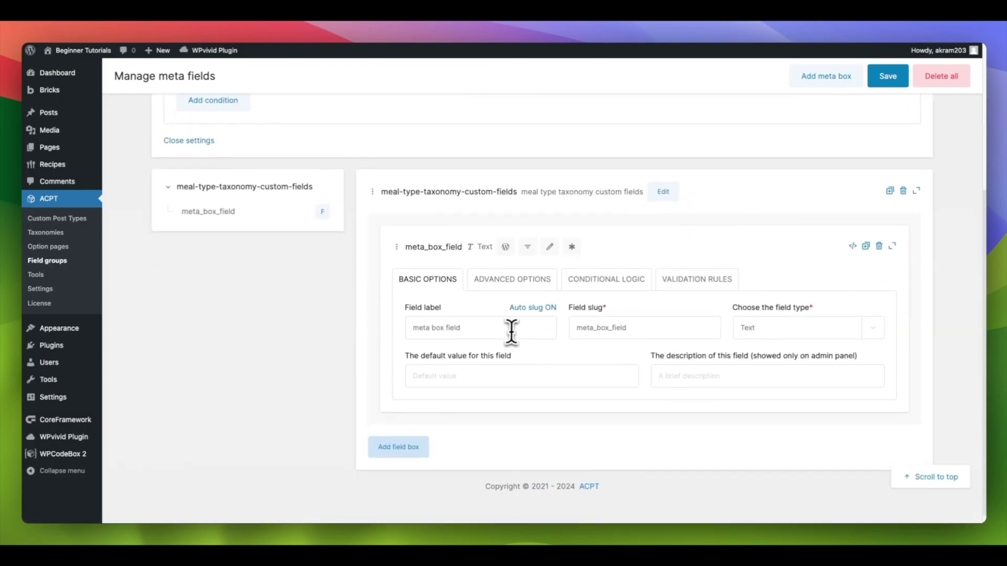
left_click(475, 324)
key("ctrl+a")
key("BackSpace")
type("mea")
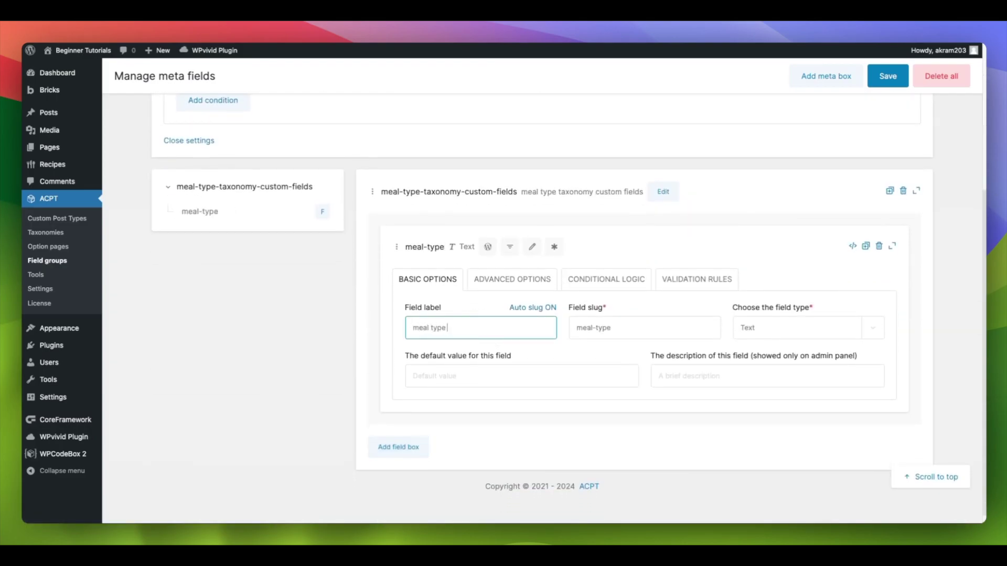
left_click(768, 328)
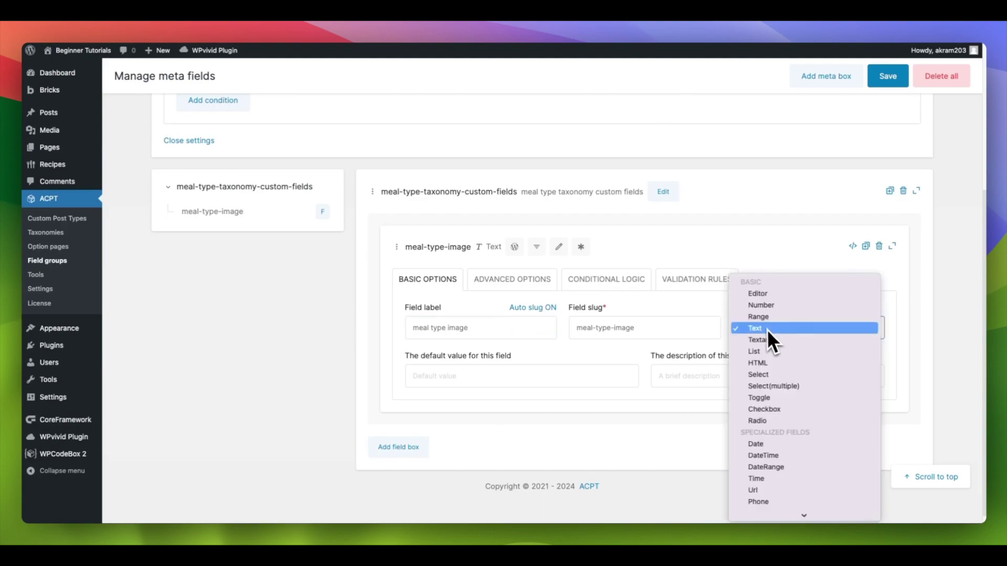
scroll(779, 396, "down", 5)
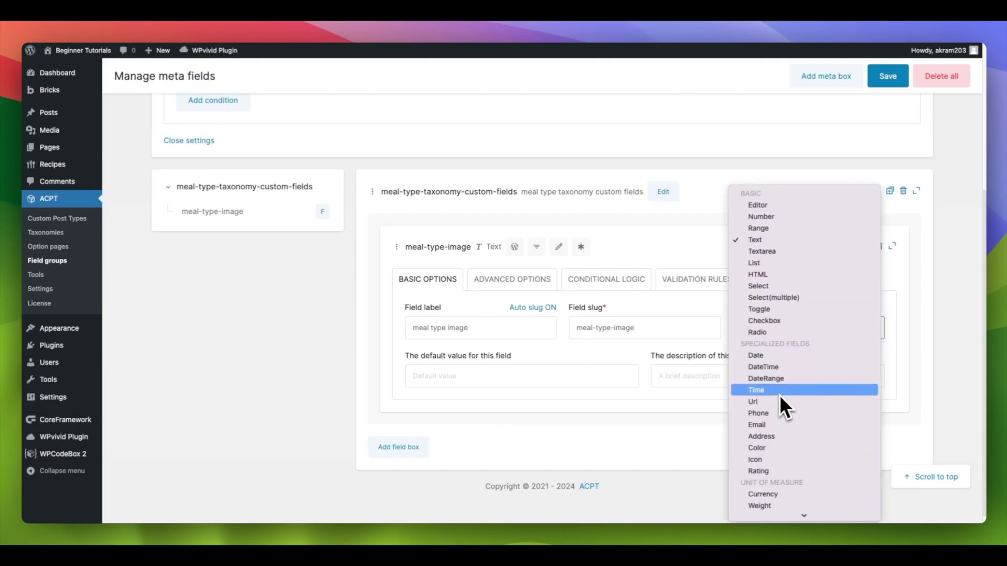
left_click(772, 423)
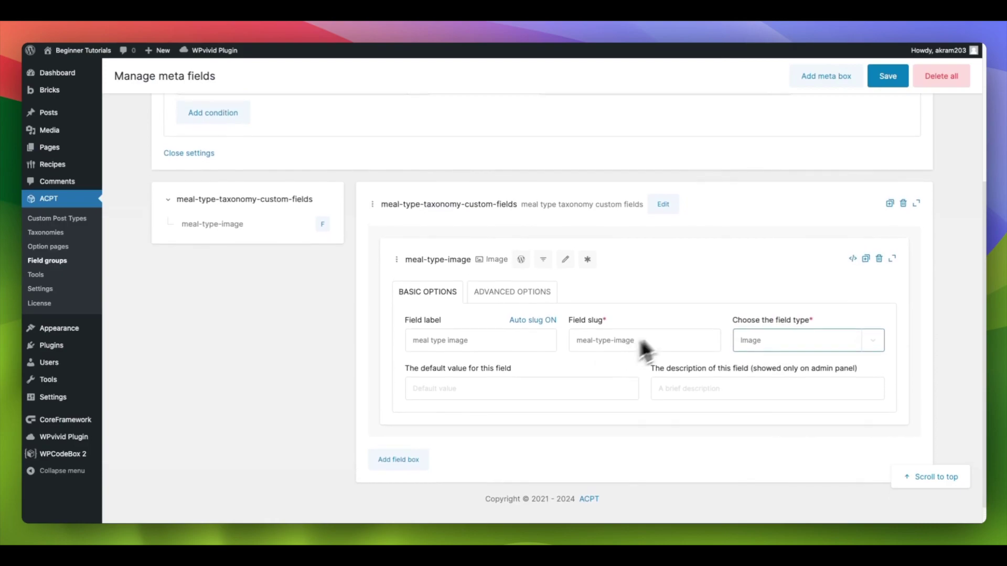
Save the meal type field group, review its location, and open Recipes > Meal Types.
left_click(887, 77)
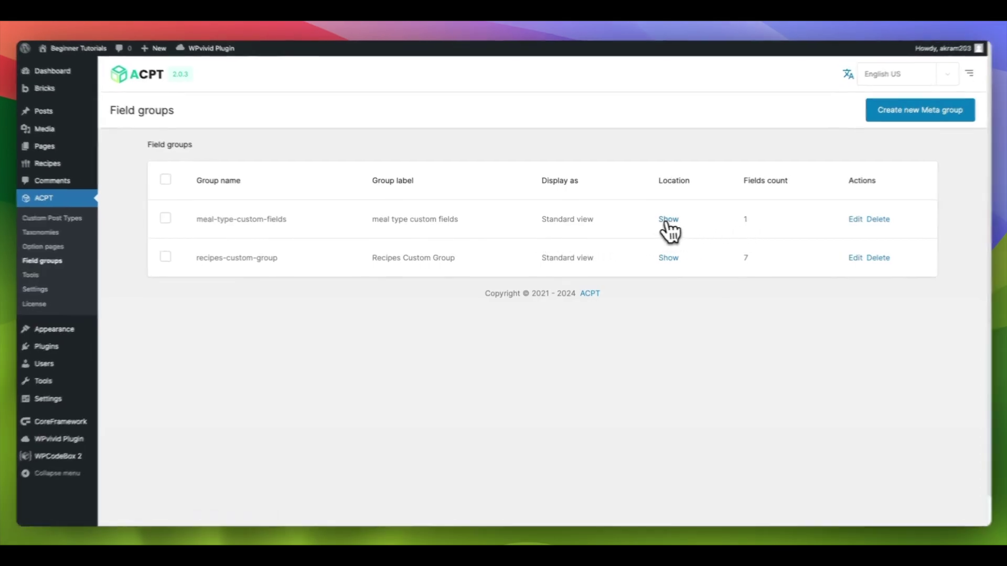
left_click(666, 220)
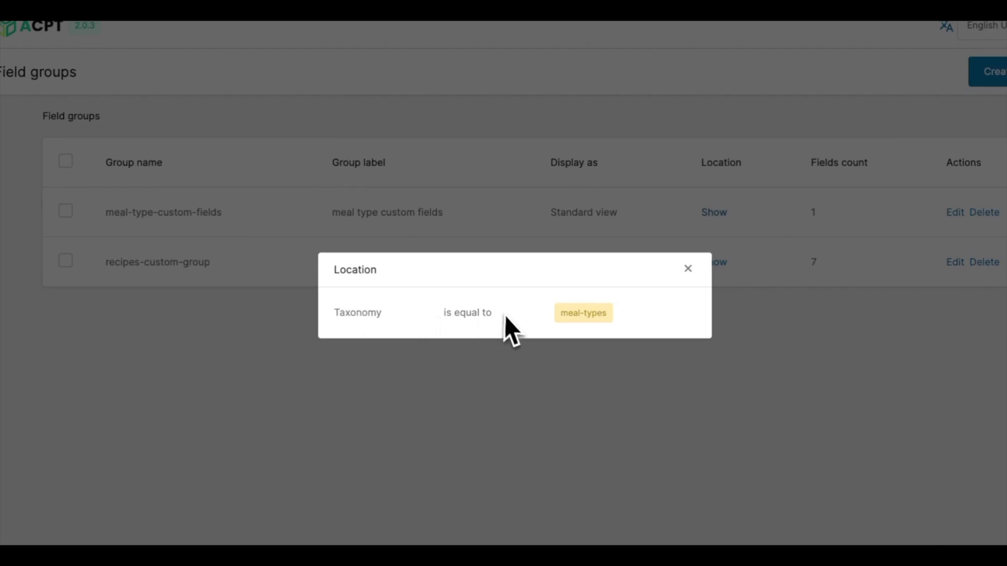
left_click(688, 268)
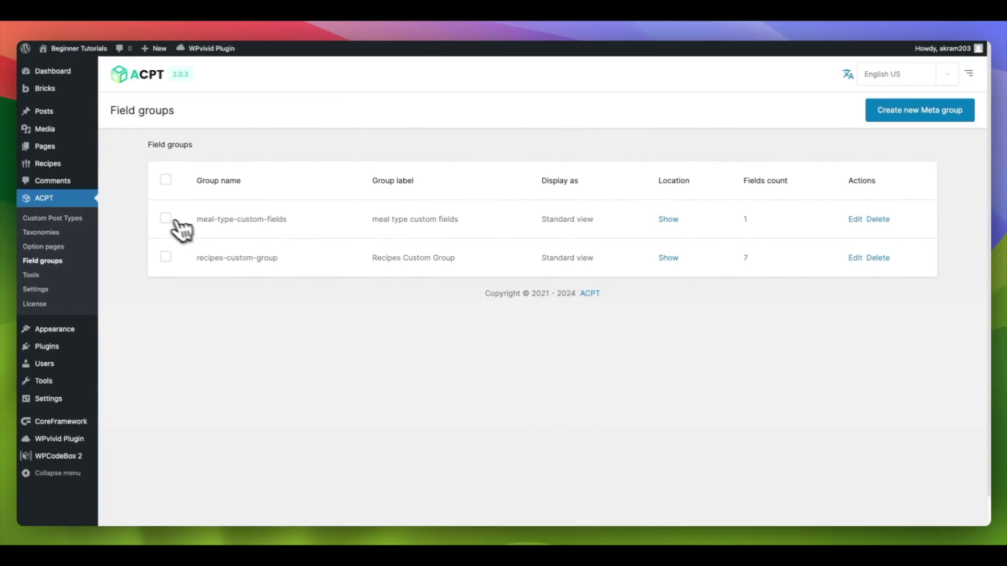
mouse_move(83, 165)
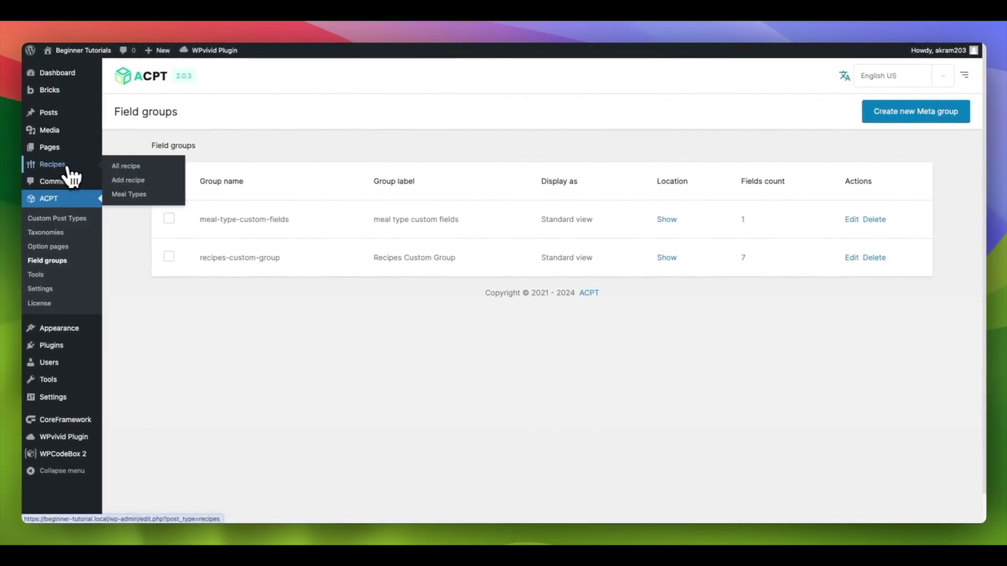
left_click(138, 195)
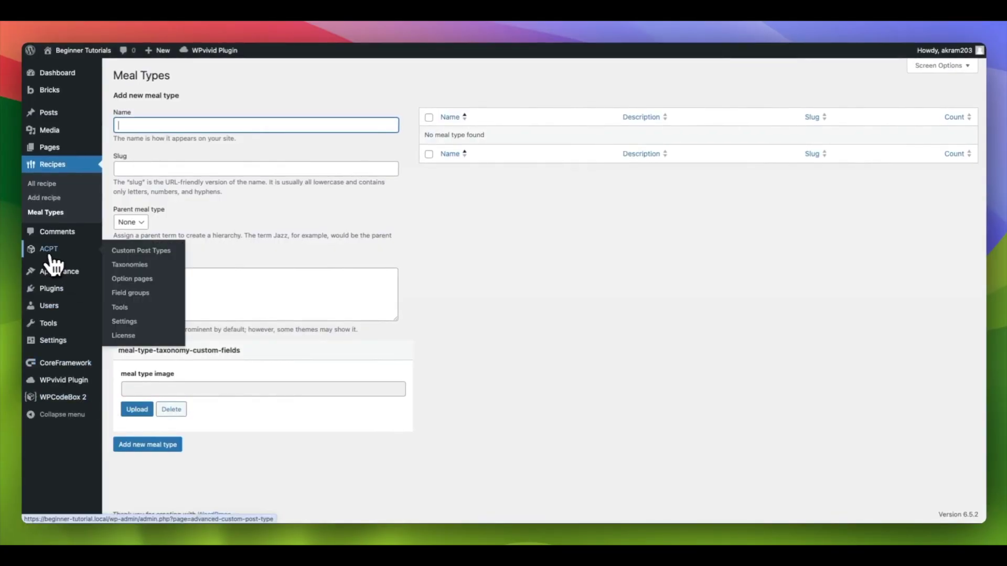
Register a new taxonomy with slug cuisine-types and its singular and plural labels.
left_click(142, 264)
left_click(929, 118)
left_click(362, 257)
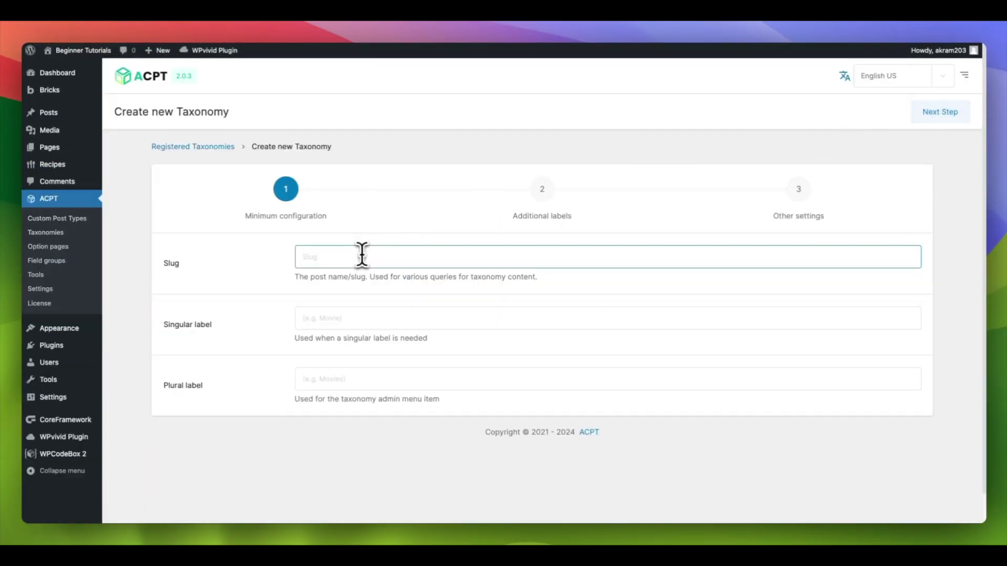
type("cuisine-types")
key("Tab")
type("cu")
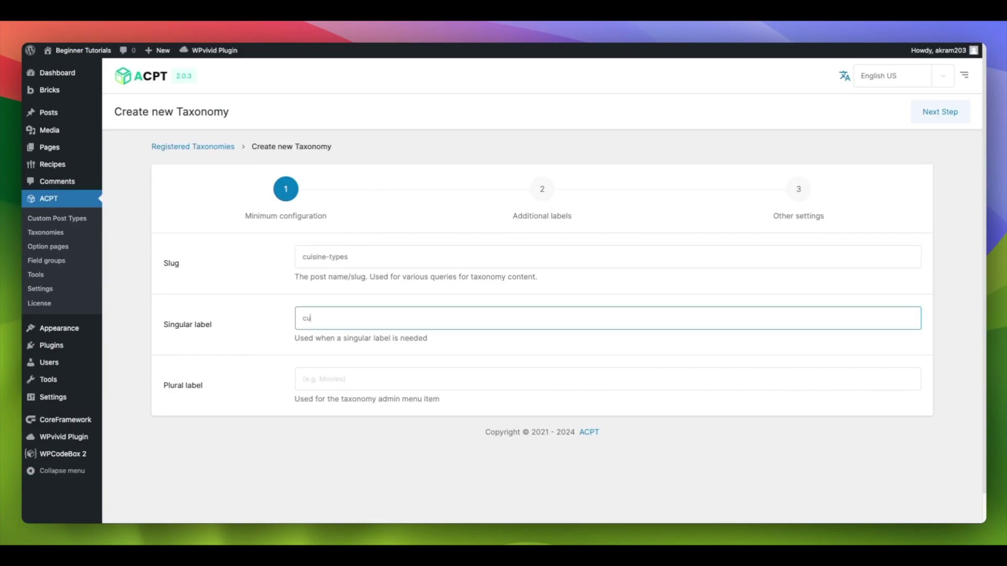
key("Tab")
type("c")
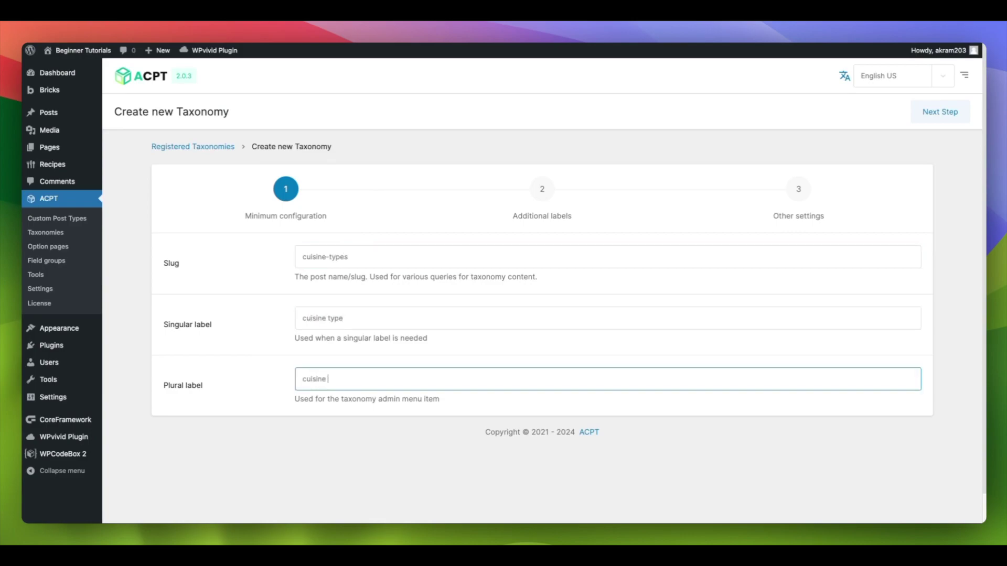
key("Return")
Set the taxonomy's menu name to Cuisine Types.
left_click(432, 256)
type("Cuisine Types")
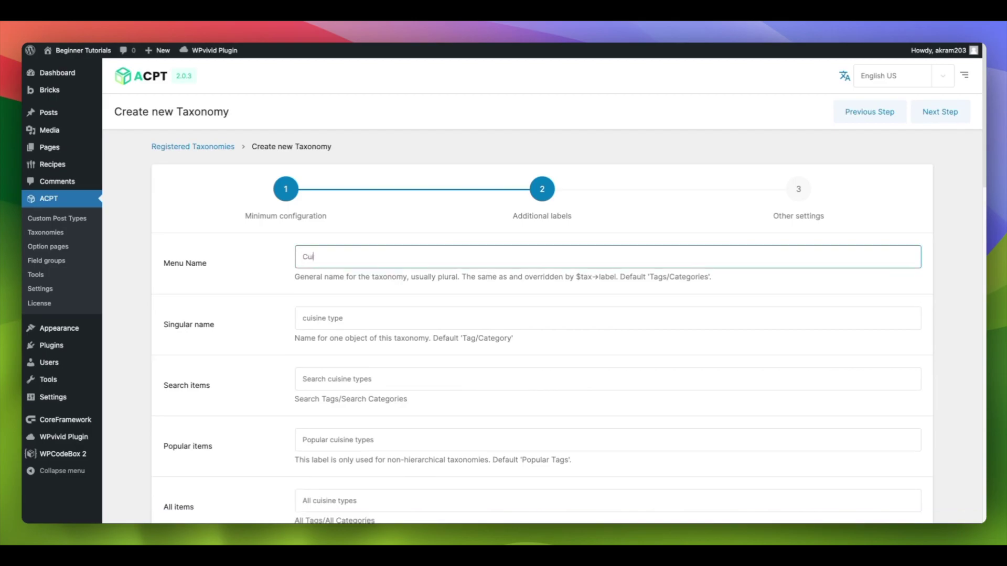
left_click(939, 113)
scroll(392, 288, "down", 1)
scroll(387, 330, "down", 6)
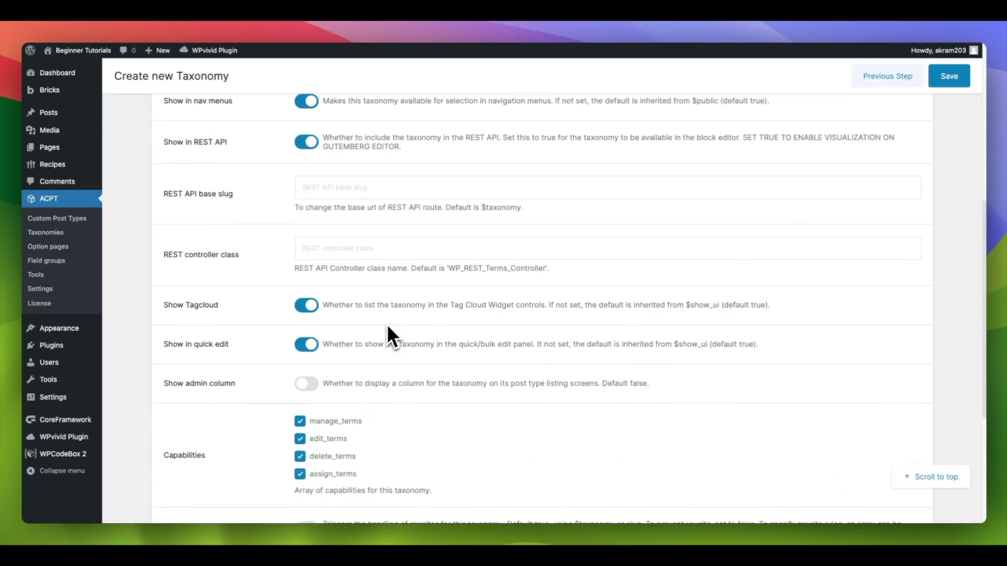
scroll(663, 346, "up", 6)
Save cuisine-types and associate it with the recipes post type.
left_click(949, 76)
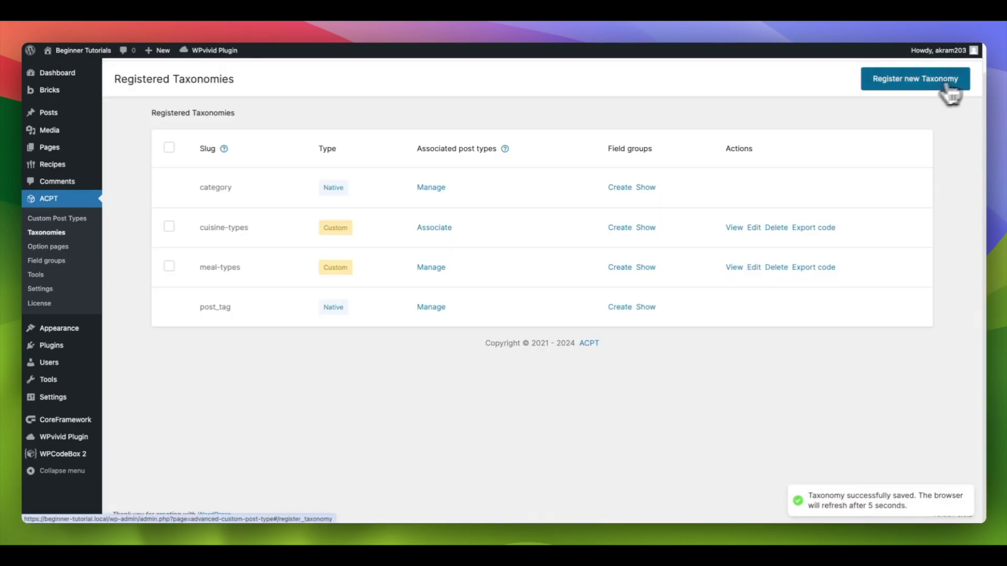
left_click(438, 228)
left_click(792, 266)
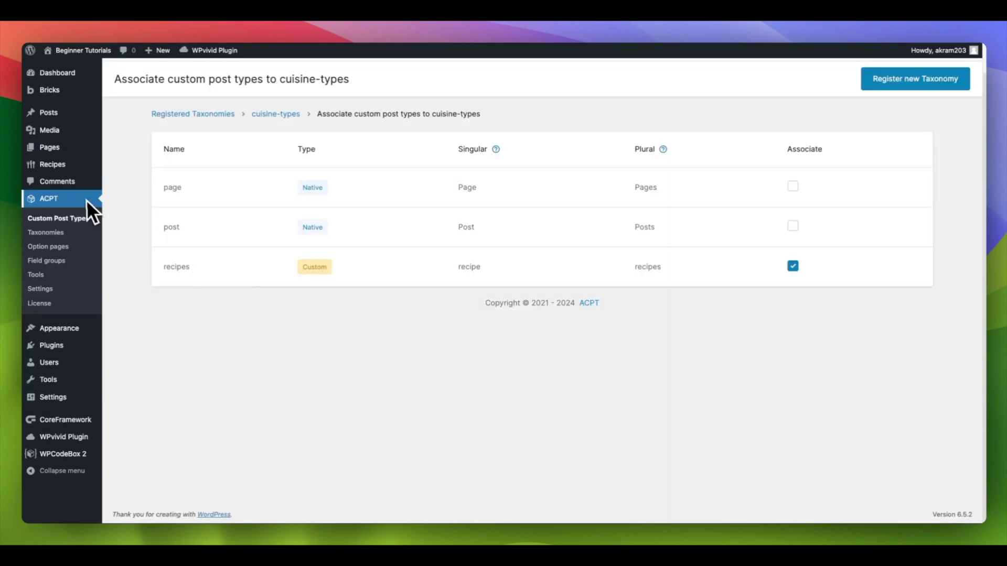
Leave the Cuisine Types terms page and show the Recipes submenu listing Cuisine Types and Meal Types.
mouse_move(64, 161)
left_click(150, 195)
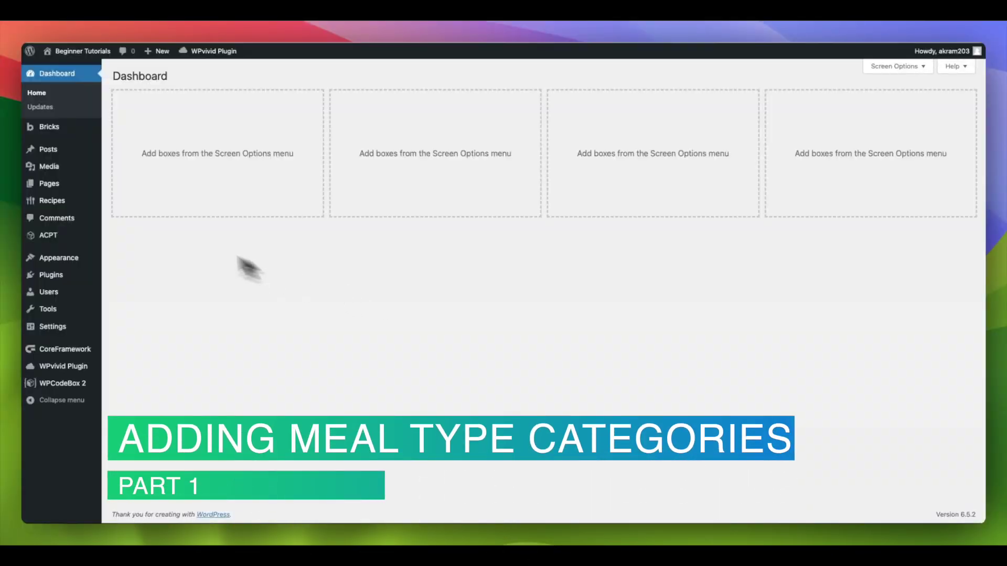
mouse_move(55, 202)
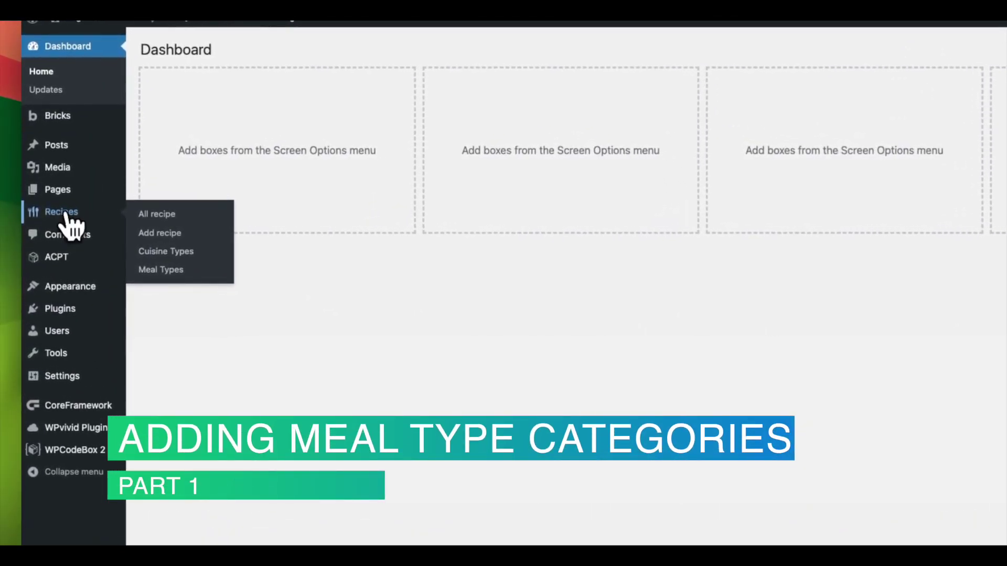
On the Meal Types page, add Breakfast with the sandwich image.
left_click(193, 275)
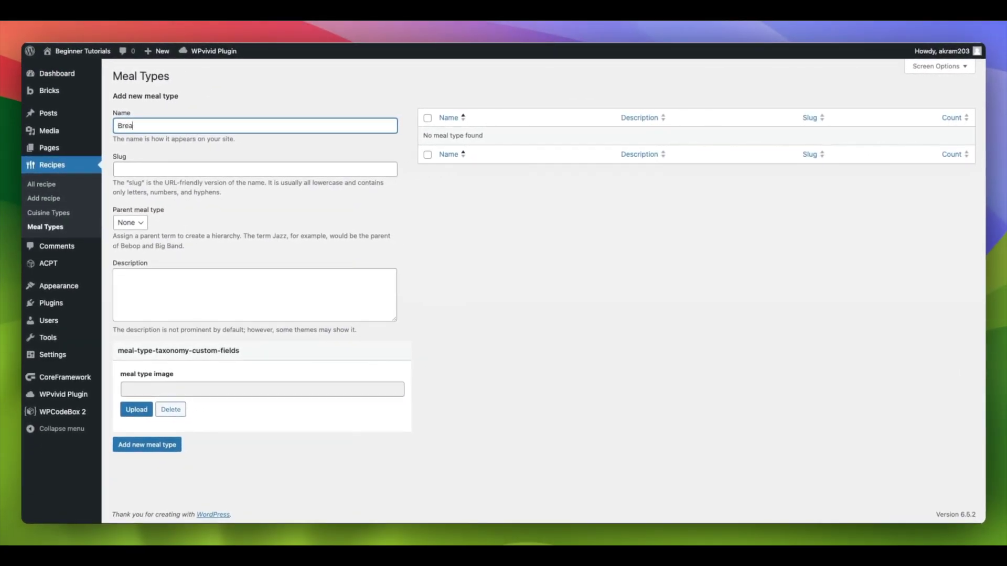
left_click(159, 294)
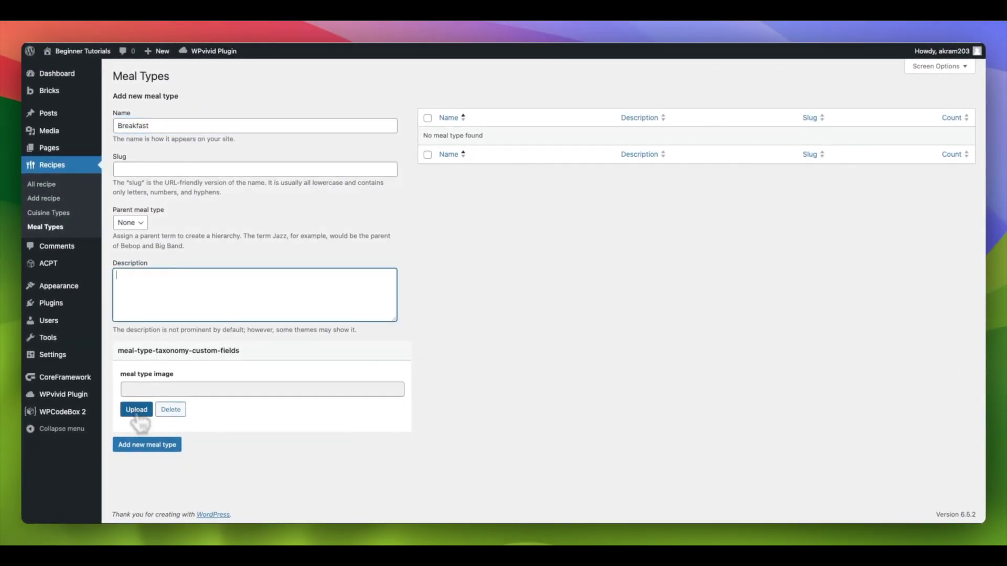
left_click(137, 410)
left_click(243, 202)
left_click(928, 487)
key("Return")
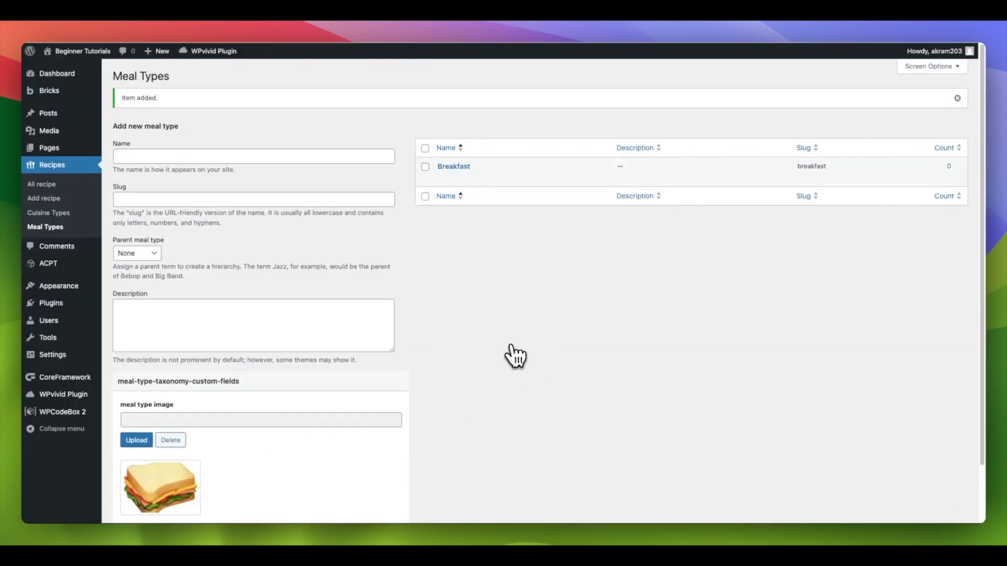
Add the Lunch meal type with the onigiri image.
left_click(269, 158)
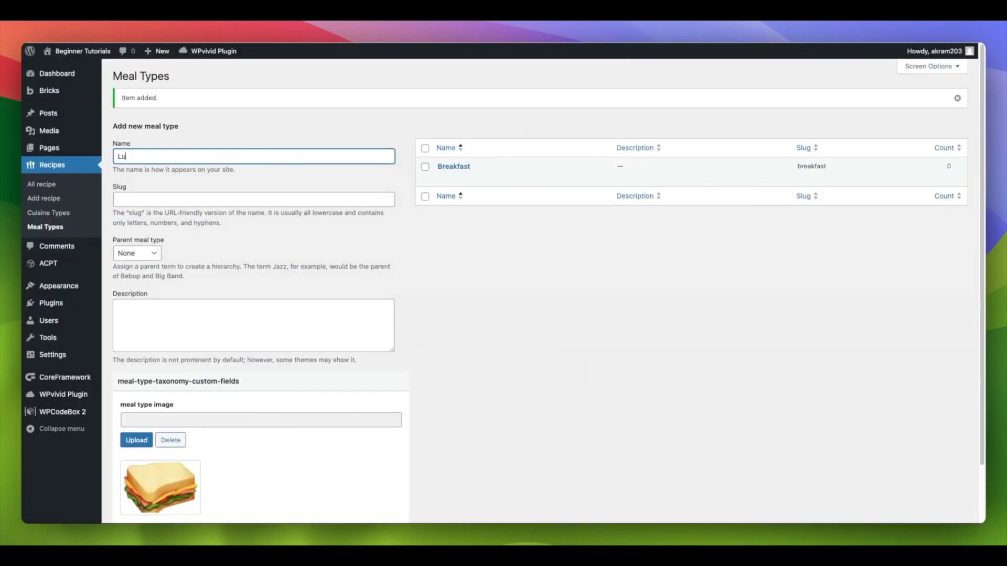
left_click(137, 440)
left_click(324, 175)
left_click(944, 493)
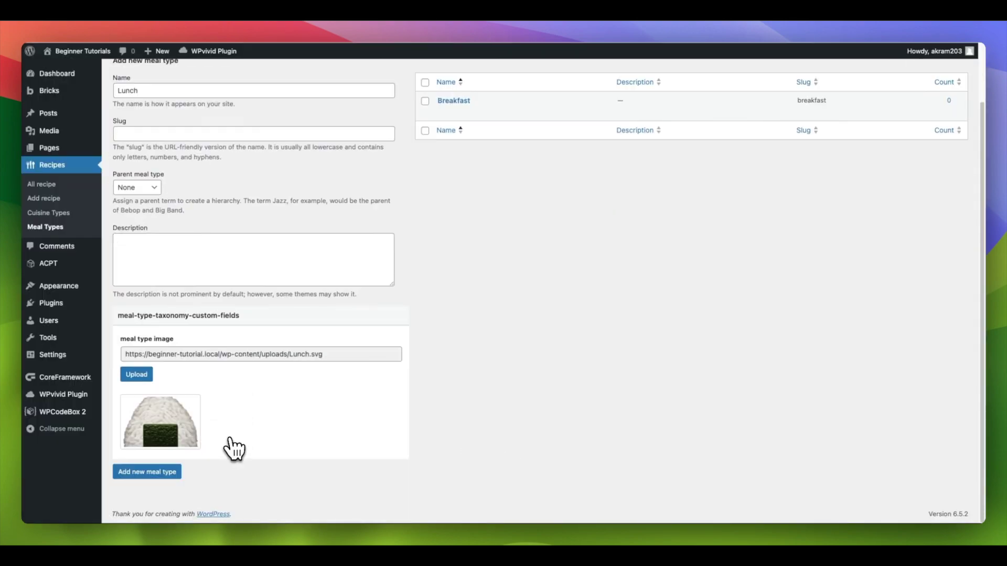
key("Return")
Add the Dinner meal type with the steak image.
left_click(251, 156)
type("D")
scroll(159, 183, "down", 1)
left_click(136, 425)
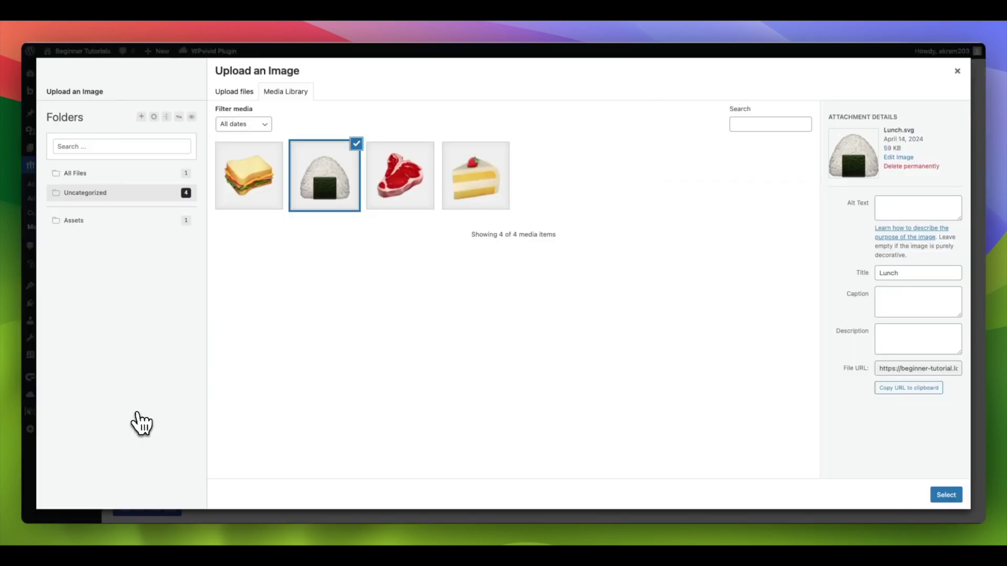
left_click(402, 179)
left_click(945, 495)
left_click(173, 509)
Add the Dessert meal type with the cake image.
type("Dessert")
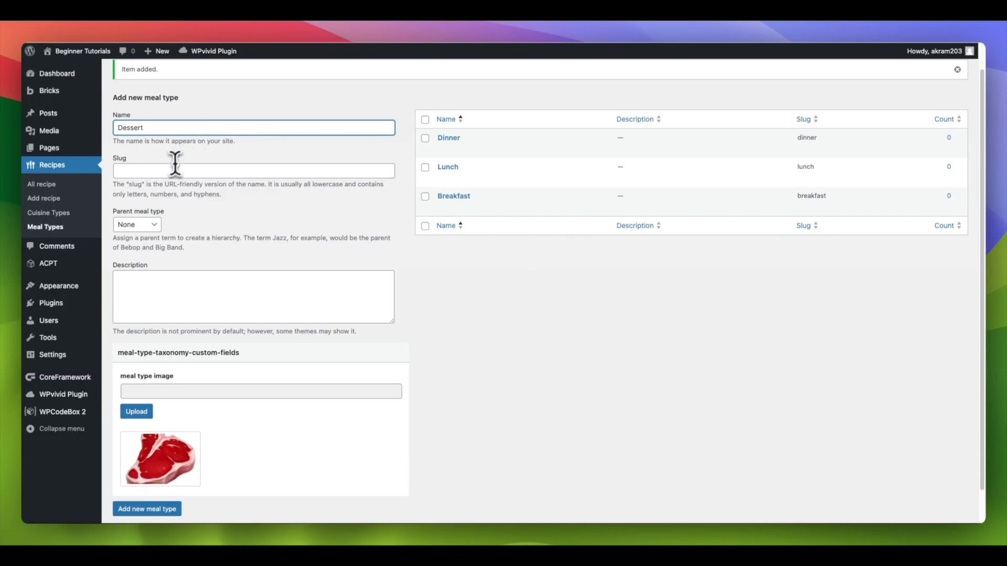
left_click(136, 411)
left_click(474, 176)
left_click(944, 493)
left_click(147, 509)
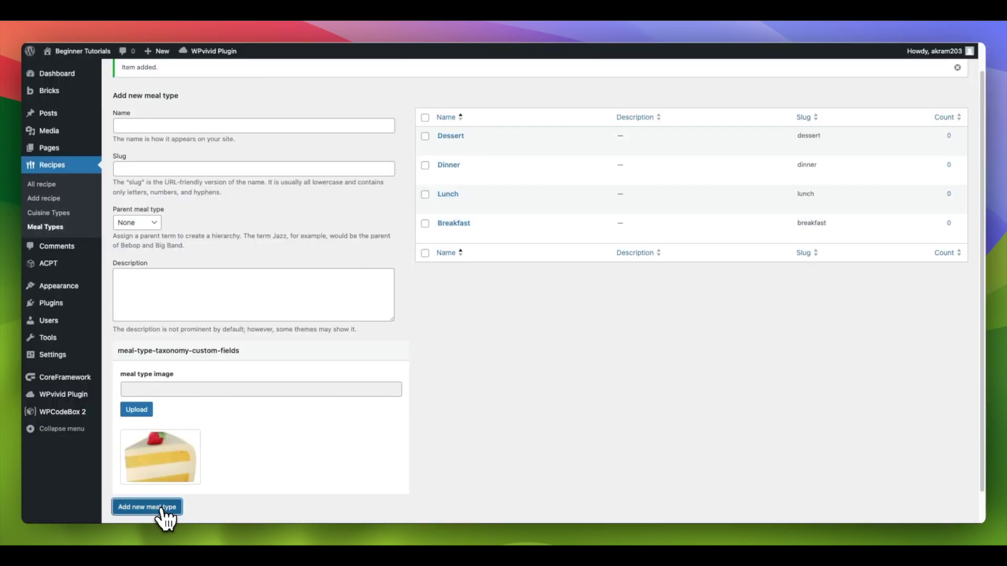
scroll(431, 231, "up", 1)
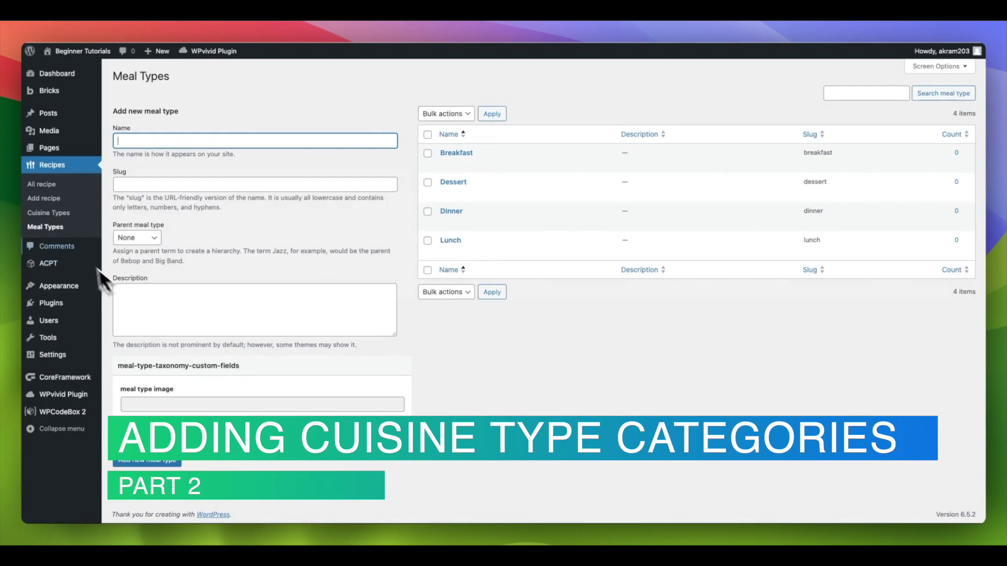
On the Cuisine Types page, add the terms French, Korean, Mexican, Italian and Turkish one by one.
left_click(58, 214)
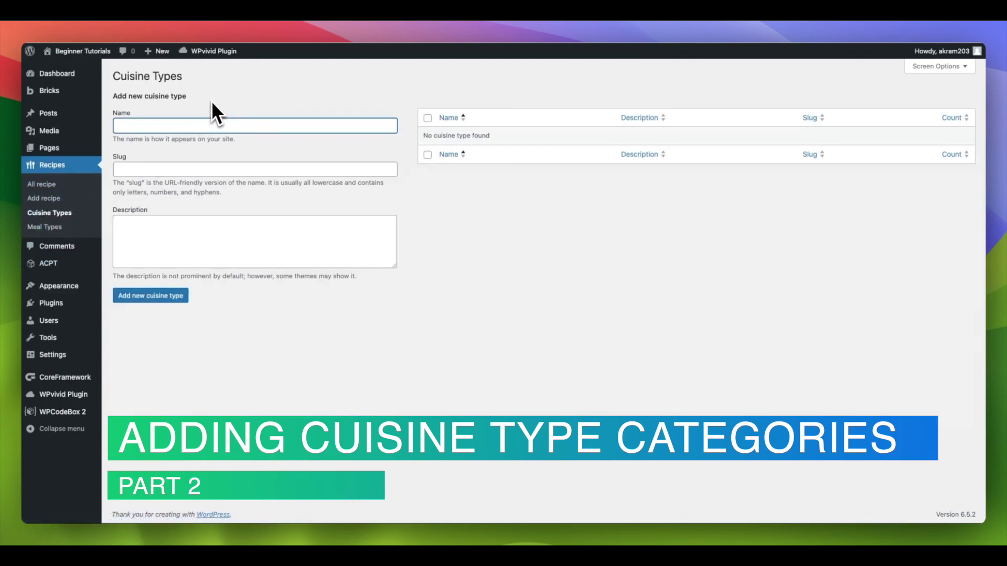
type("French")
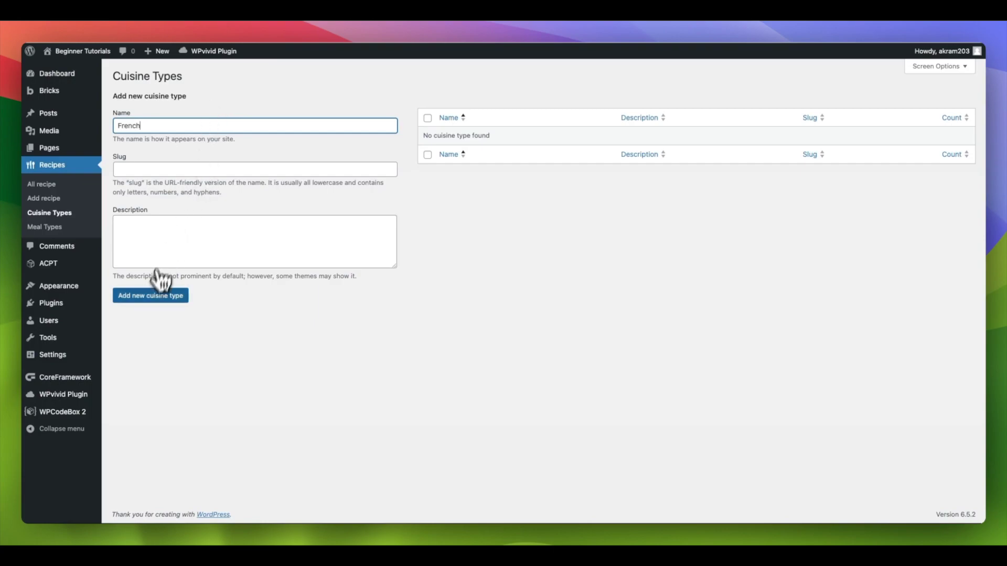
left_click(152, 295)
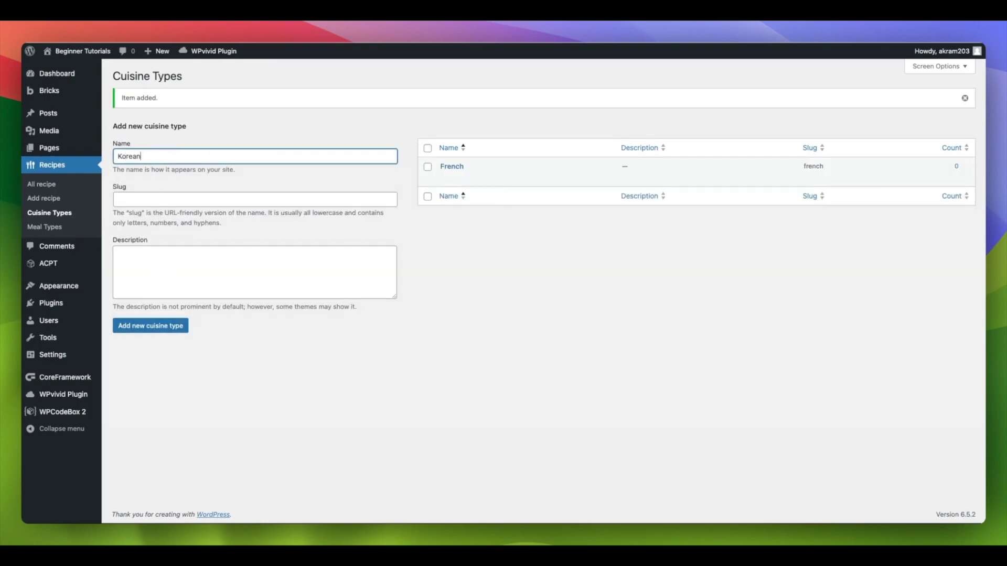
left_click(151, 326)
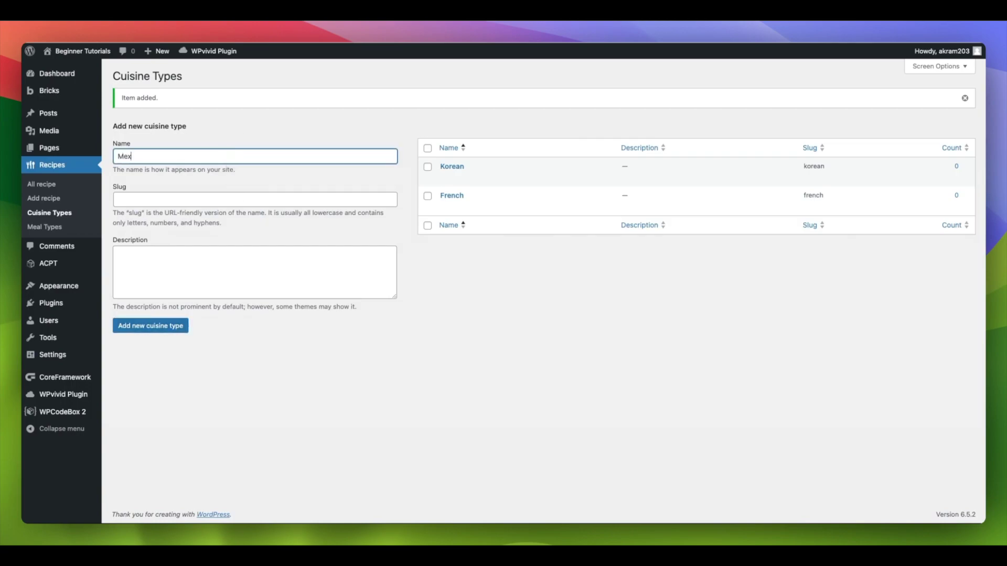
left_click(171, 326)
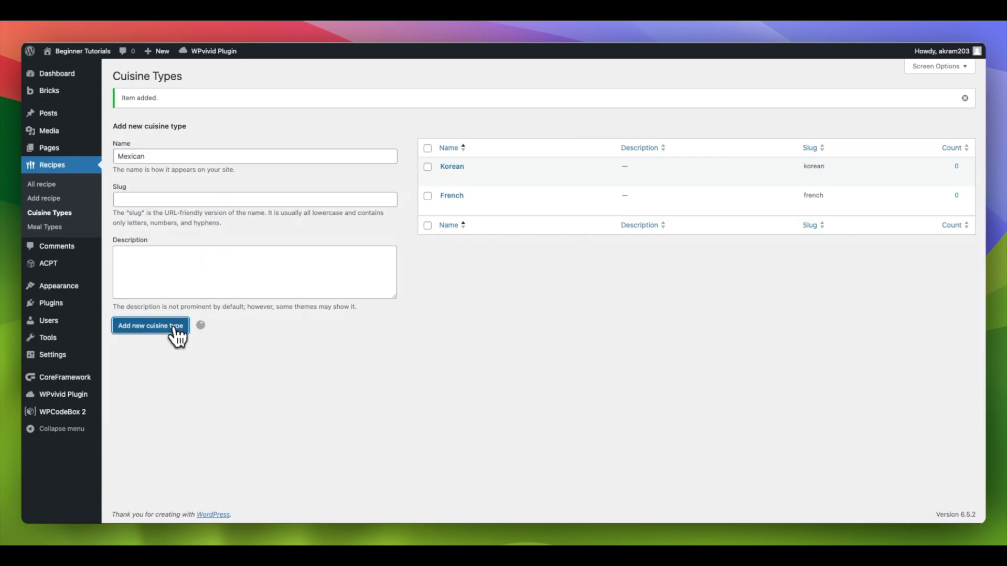
left_click(173, 156)
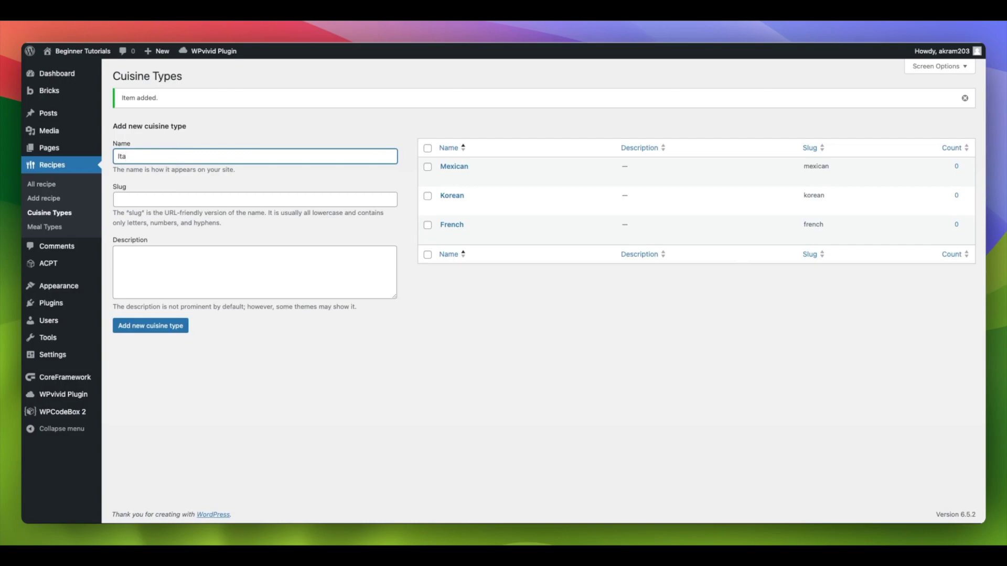
left_click(167, 326)
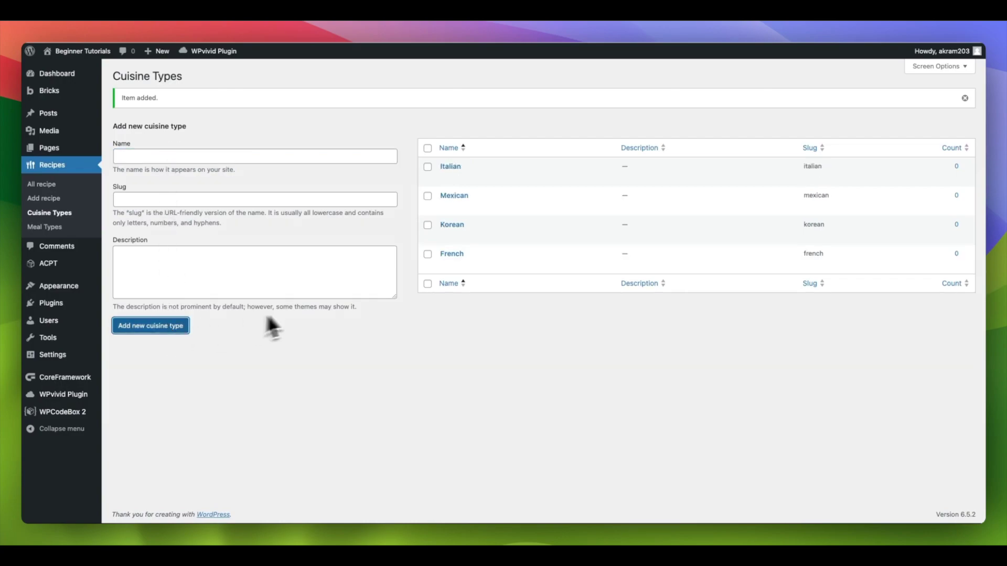
left_click(226, 157)
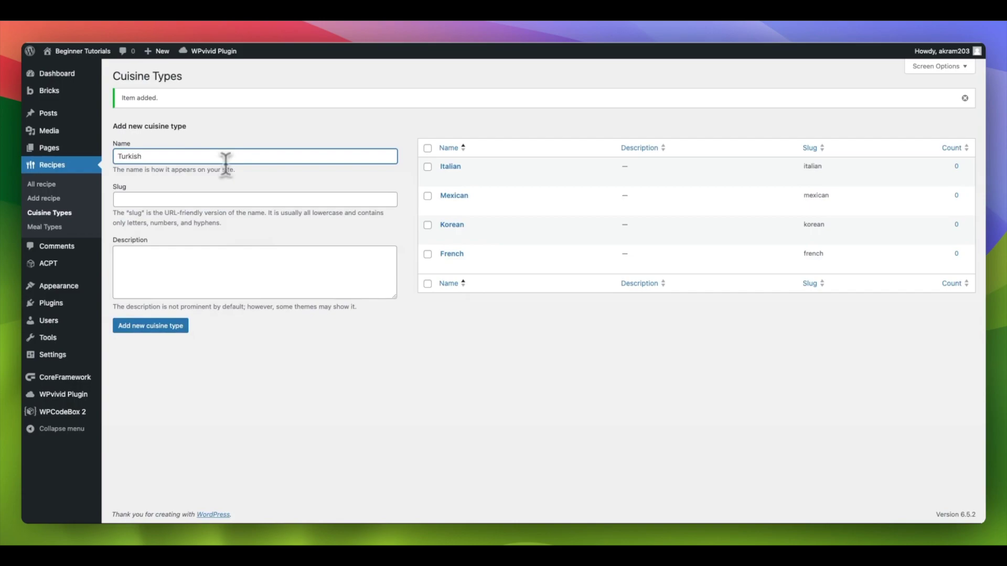
left_click(176, 326)
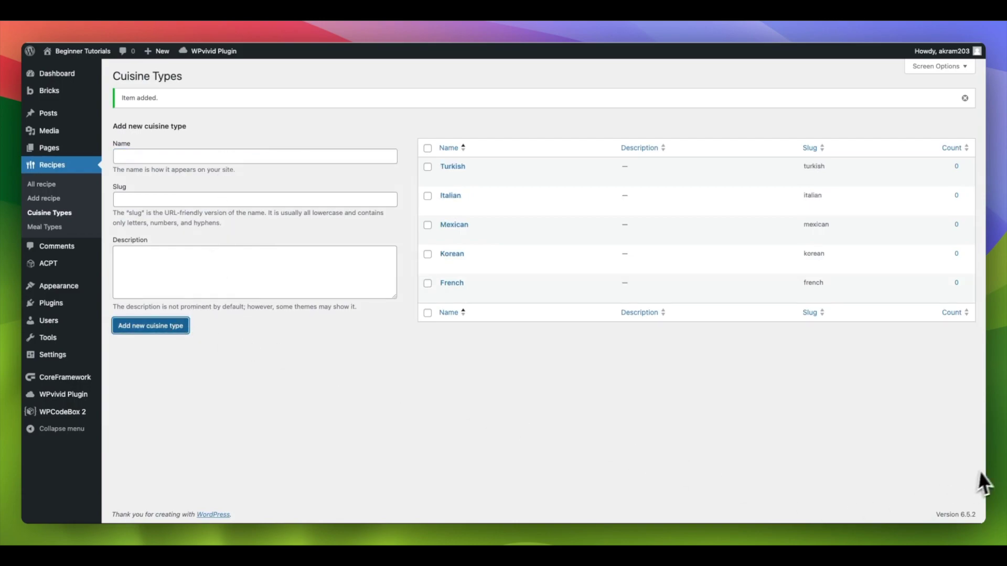